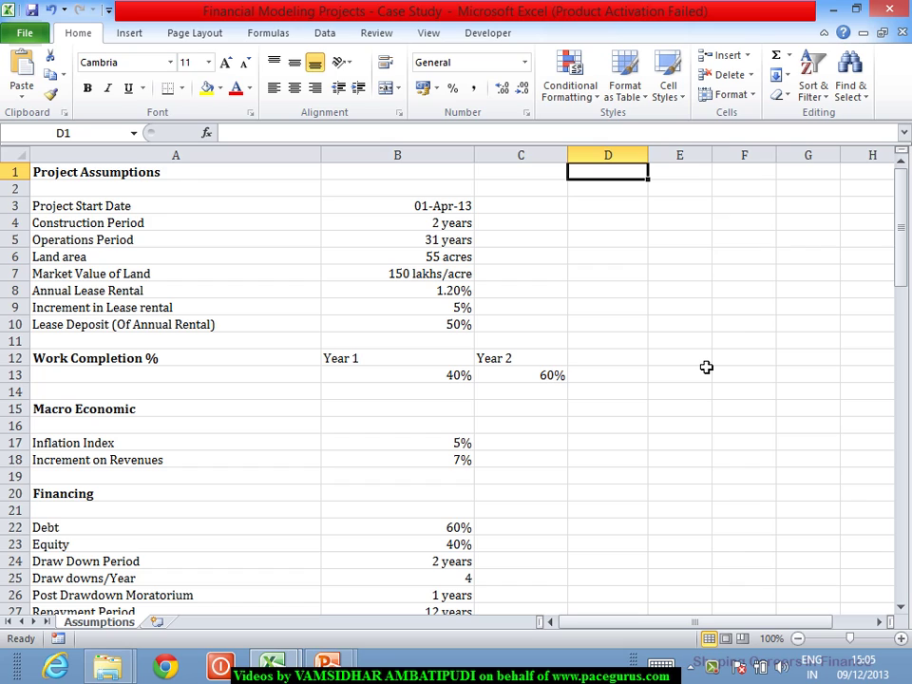
Look through the Project Assumptions block, from the project start date down to the lease deposit.
{"action": "key", "text": "Left"}
{"action": "key", "text": "Left"}
{"action": "key", "text": "Left"}
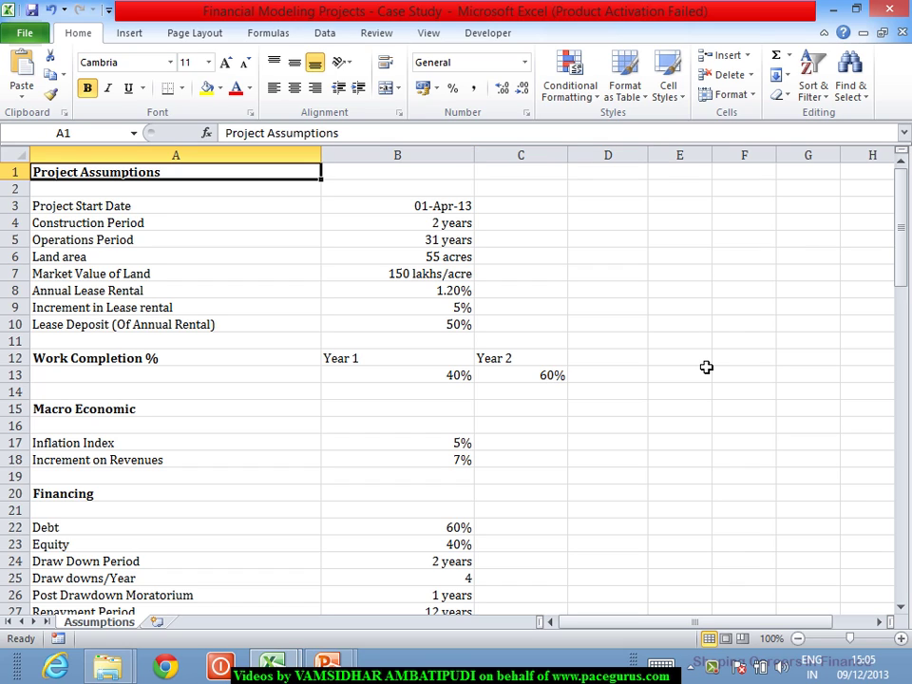
{"action": "key", "text": "Down"}
{"action": "key", "text": "Down"}
{"action": "key", "text": "Down"}
{"action": "key", "text": "Down"}
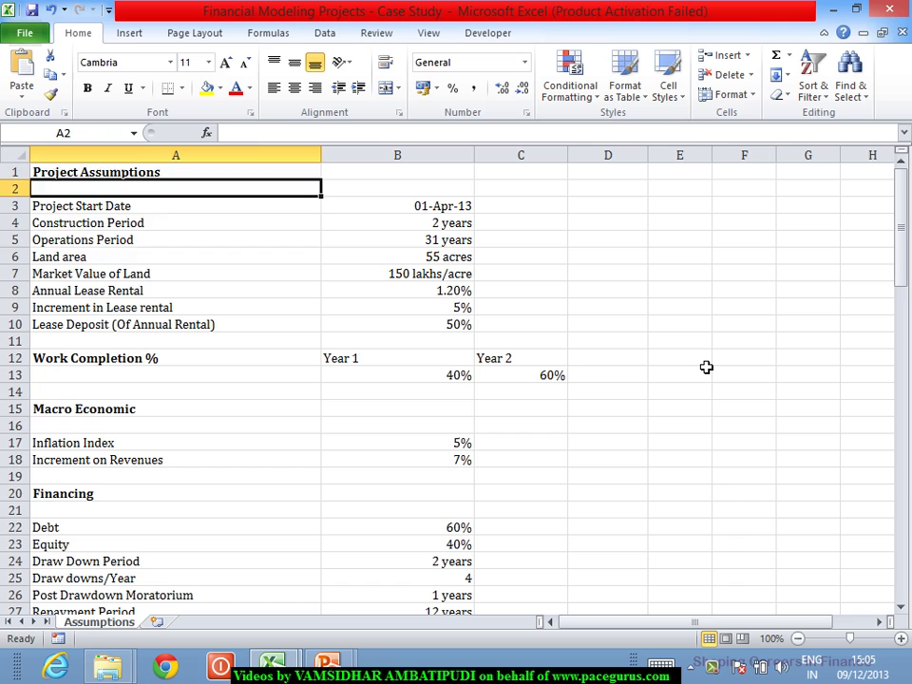
{"action": "key", "text": "Down"}
{"action": "key", "text": "Down"}
{"action": "key", "text": "Down"}
{"action": "key", "text": "Down"}
{"action": "key", "text": "Down"}
{"action": "key", "text": "Down"}
{"action": "key", "text": "Down"}
{"action": "key", "text": "Down"}
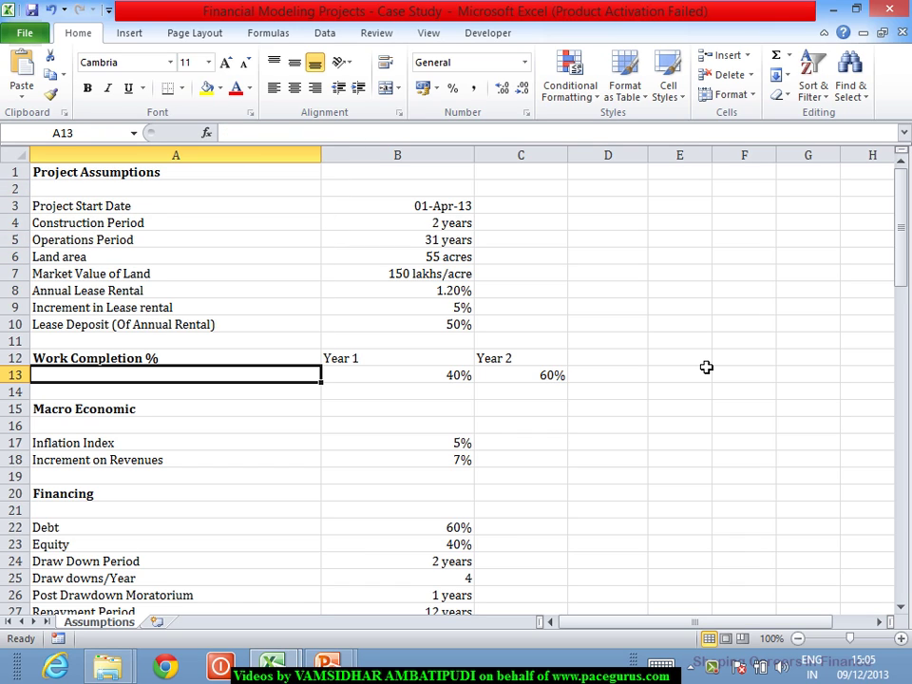
Look over the Work Completion % and Macro Economic blocks and the first Financing rows, down to the rate of interest.
{"action": "key", "text": "Up"}
{"action": "key", "text": "Down"}
{"action": "key", "text": "Down"}
{"action": "key", "text": "Down"}
{"action": "key", "text": "Down"}
{"action": "key", "text": "Down"}
{"action": "key", "text": "Down"}
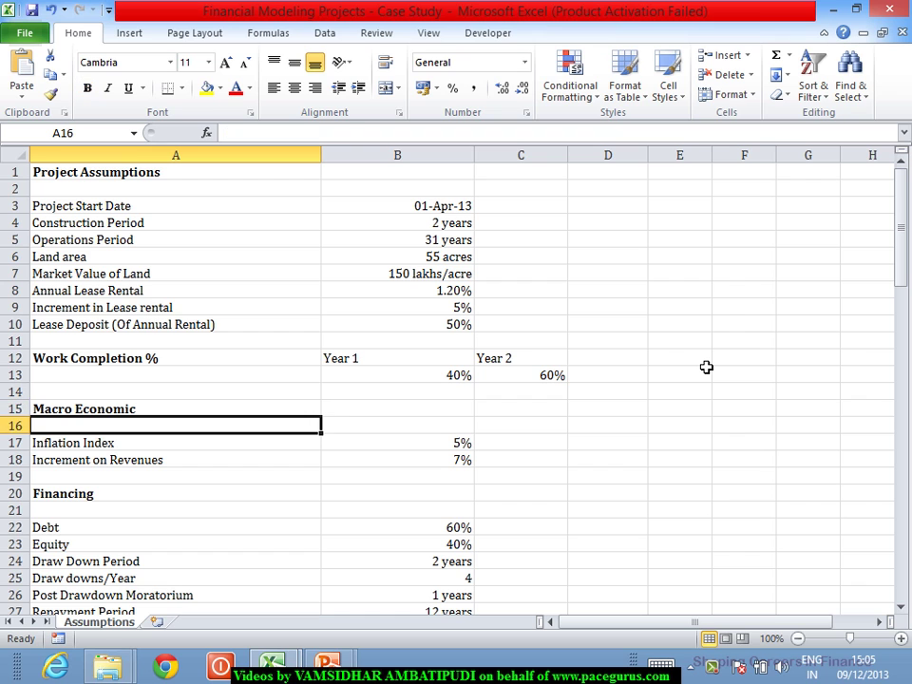
{"action": "key", "text": "Down"}
{"action": "key", "text": "Down"}
{"action": "key", "text": "Down"}
{"action": "key", "text": "Down"}
{"action": "key", "text": "Down"}
{"action": "key", "text": "Down"}
{"action": "key", "text": "Down"}
{"action": "key", "text": "Down"}
{"action": "key", "text": "Down"}
{"action": "key", "text": "Down"}
{"action": "key", "text": "Down"}
{"action": "key", "text": "Down"}
{"action": "key", "text": "Down"}
{"action": "key", "text": "Down"}
{"action": "key", "text": "Down"}
{"action": "key", "text": "Down"}
{"action": "key", "text": "Down"}
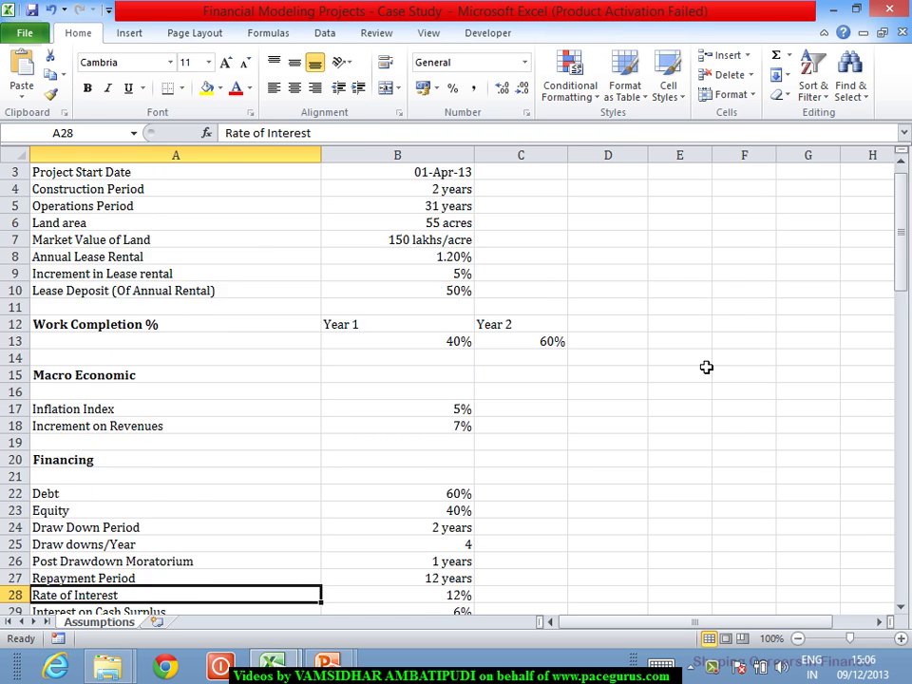
Review the remaining Financing rows and the SLD and WDV rates under Depreciation Assumptions.
{"action": "key", "text": "Down"}
{"action": "key", "text": "Down"}
{"action": "key", "text": "Down"}
{"action": "key", "text": "Down"}
{"action": "key", "text": "Down"}
{"action": "key", "text": "Down"}
{"action": "key", "text": "Down"}
{"action": "key", "text": "Down"}
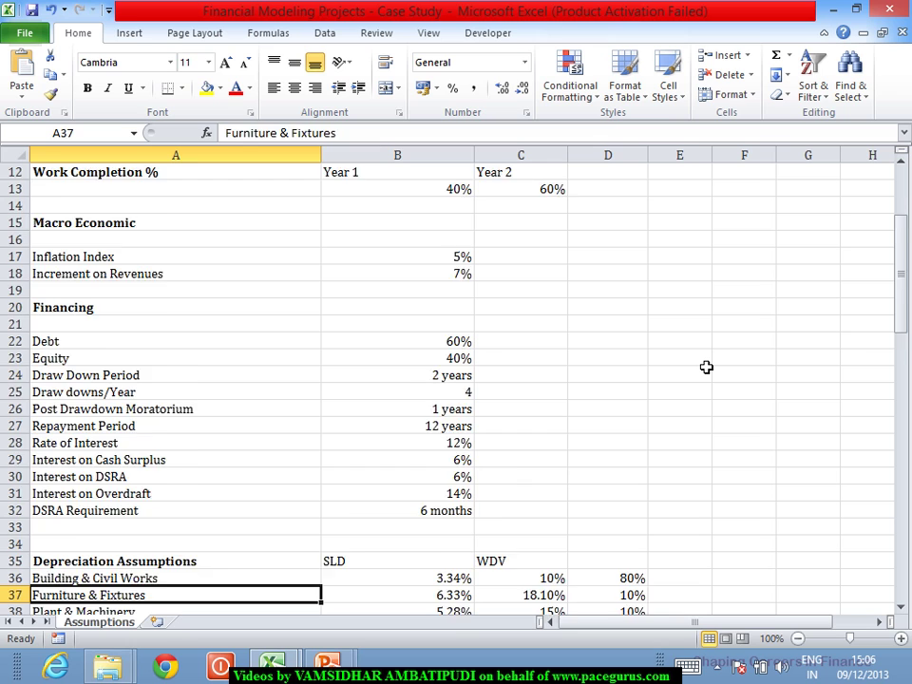
{"action": "key", "text": "Up"}
{"action": "key", "text": "Up"}
{"action": "key", "text": "Down"}
{"action": "key", "text": "Down"}
{"action": "key", "text": "Down"}
{"action": "key", "text": "Down"}
{"action": "key", "text": "Down"}
{"action": "key", "text": "Down"}
{"action": "key", "text": "Down"}
{"action": "key", "text": "Down"}
{"action": "key", "text": "Down"}
{"action": "key", "text": "Down"}
{"action": "key", "text": "Down"}
{"action": "key", "text": "Down"}
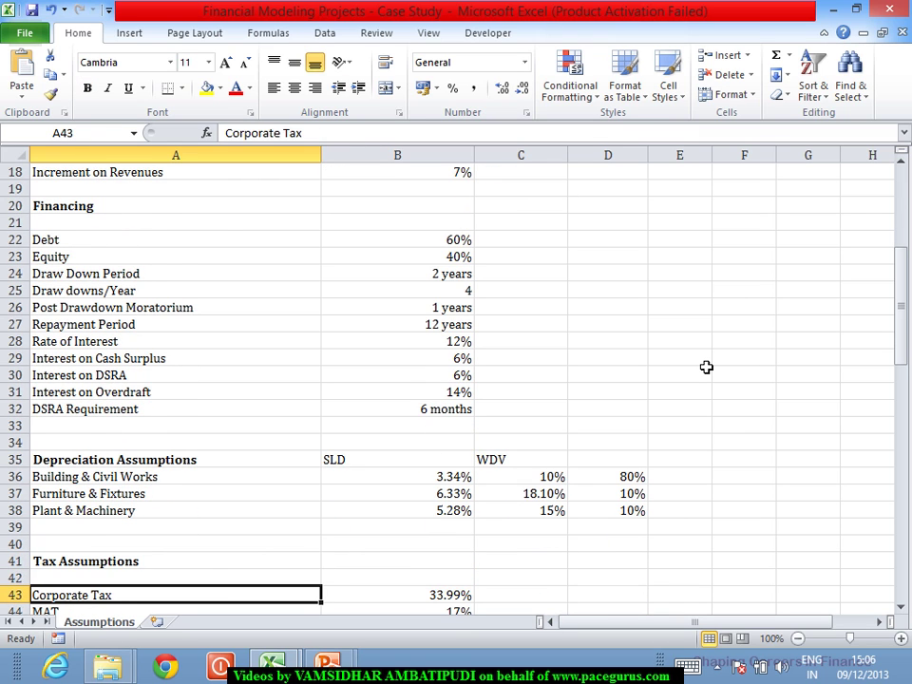
Review the Tax Assumptions and the Construction Cost Assumptions, down to the Other Cost Assumptions heading.
{"action": "key", "text": "Up"}
{"action": "key", "text": "Up"}
{"action": "key", "text": "Up"}
{"action": "key", "text": "Up"}
{"action": "key", "text": "Up"}
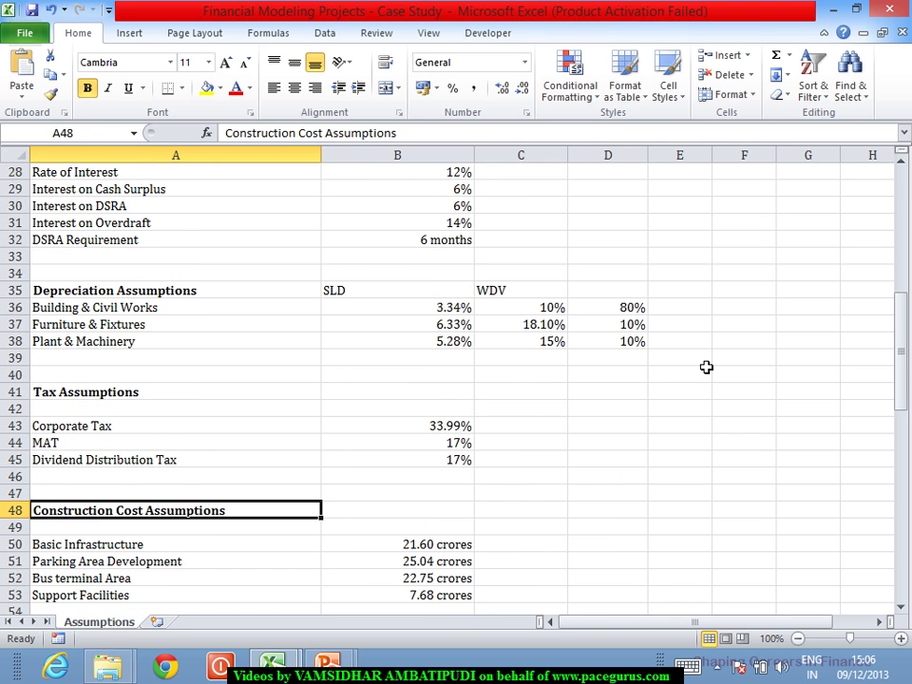
{"action": "key", "text": "Down"}
{"action": "key", "text": "Down"}
{"action": "key", "text": "Down"}
{"action": "key", "text": "Down"}
{"action": "key", "text": "Down"}
{"action": "key", "text": "Down"}
{"action": "key", "text": "Down"}
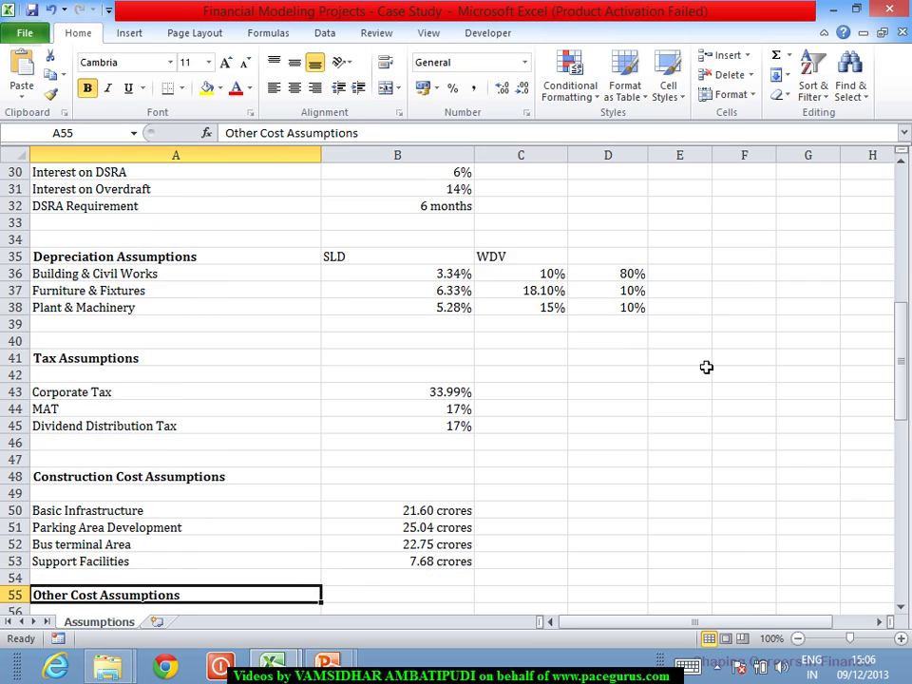
Read through the Other Cost Assumptions, from preoperative cost to financing costs.
{"action": "key", "text": "Down"}
{"action": "key", "text": "Down"}
{"action": "key", "text": "Down"}
{"action": "key", "text": "Down"}
{"action": "key", "text": "Down"}
{"action": "key", "text": "Down"}
{"action": "key", "text": "Down"}
{"action": "key", "text": "Down"}
{"action": "key", "text": "Down"}
{"action": "key", "text": "Down"}
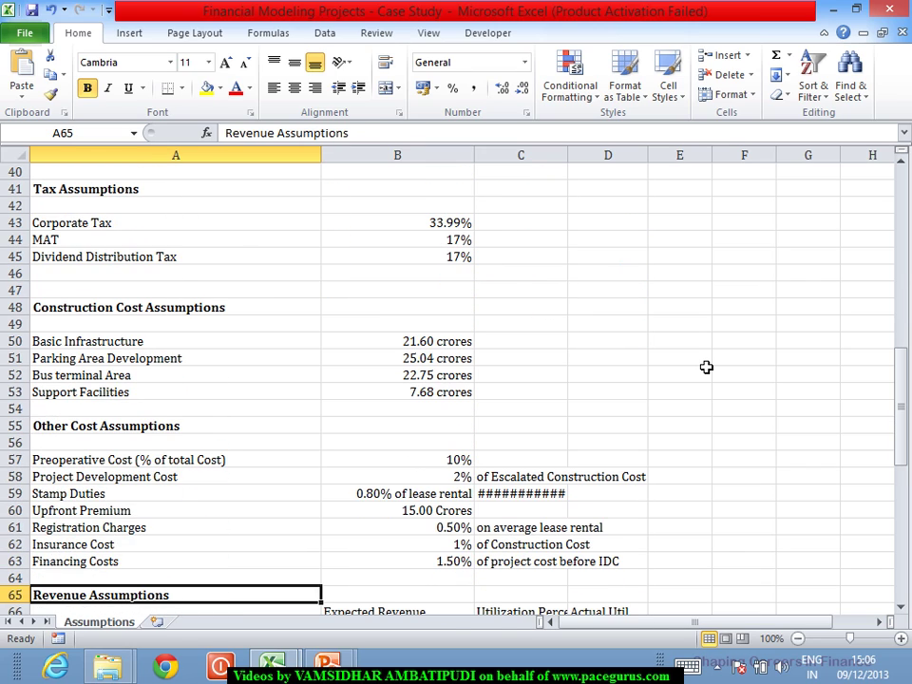
Read through the Revenue Assumptions, checking expected revenue and utilization for each revenue source.
{"action": "key", "text": "Down"}
{"action": "key", "text": "Down"}
{"action": "key", "text": "Down"}
{"action": "key", "text": "Down"}
{"action": "key", "text": "Down"}
{"action": "key", "text": "Down"}
{"action": "key", "text": "Down"}
{"action": "key", "text": "Down"}
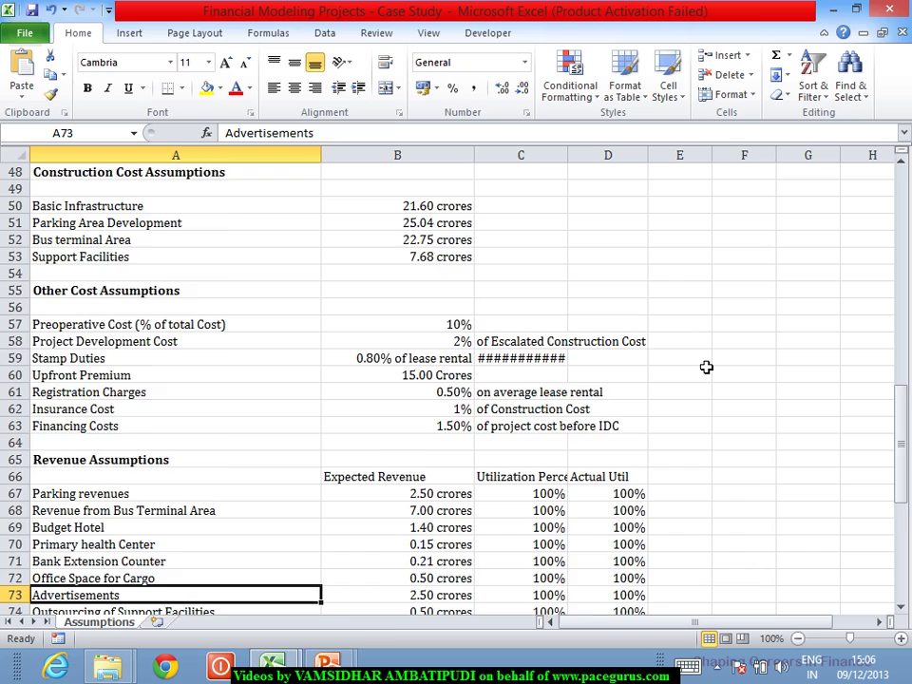
Examine the Operating Cost Assumptions, from security cost to the power bill.
{"action": "key", "text": "Down"}
{"action": "key", "text": "Down"}
{"action": "key", "text": "Down"}
{"action": "key", "text": "Down"}
{"action": "key", "text": "Down"}
{"action": "key", "text": "Down"}
{"action": "key", "text": "Up"}
{"action": "key", "text": "Up"}
{"action": "key", "text": "Up"}
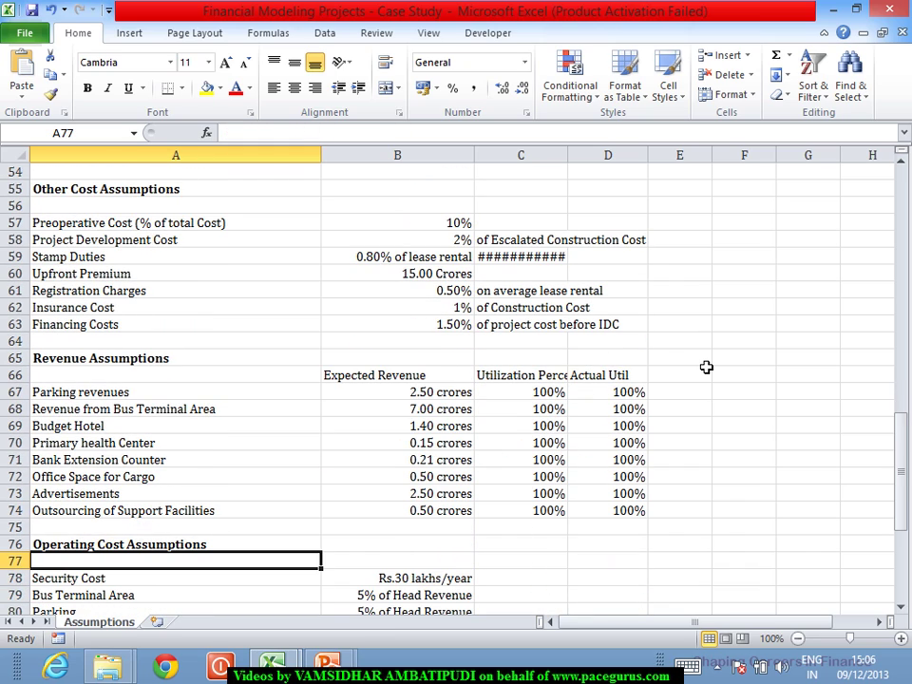
{"action": "key", "text": "Down"}
{"action": "key", "text": "Down"}
{"action": "key", "text": "Down"}
{"action": "key", "text": "Down"}
{"action": "key", "text": "Down"}
{"action": "key", "text": "Down"}
{"action": "key", "text": "Down"}
{"action": "key", "text": "Down"}
{"action": "key", "text": "Down"}
{"action": "key", "text": "Down"}
{"action": "key", "text": "Down"}
{"action": "key", "text": "Down"}
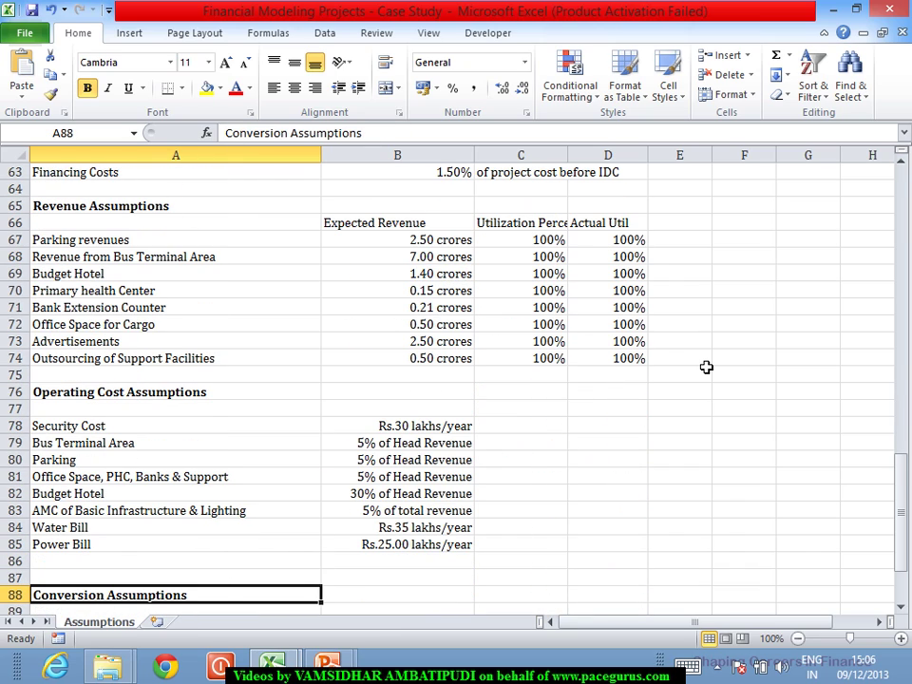
Examine the area conversion factors listed under Conversion Assumptions.
{"action": "key", "text": "Down"}
{"action": "key", "text": "Down"}
{"action": "key", "text": "Down"}
{"action": "key", "text": "Down"}
{"action": "key", "text": "Down"}
{"action": "key", "text": "Up"}
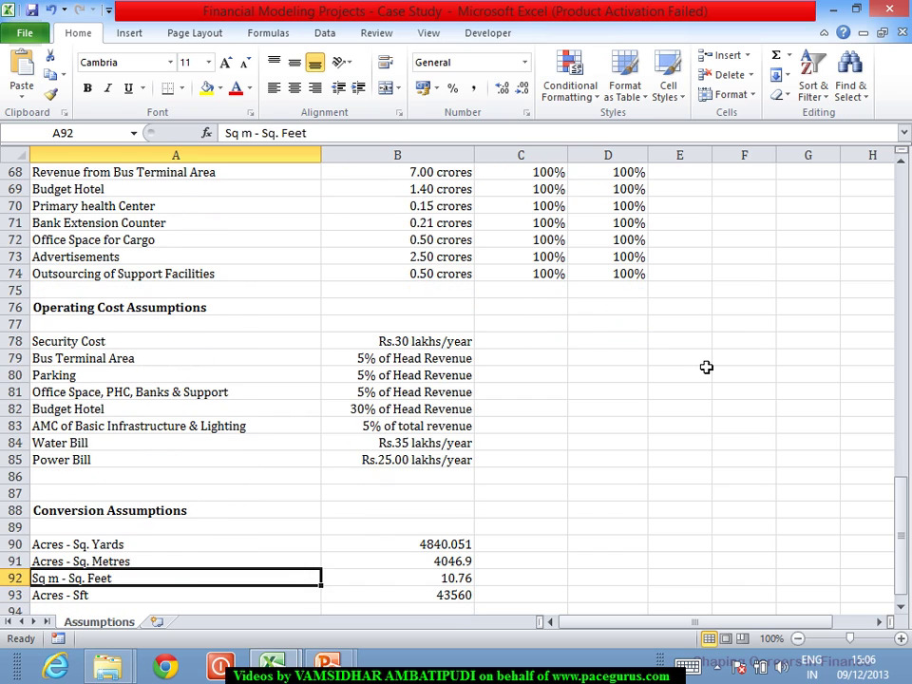
{"action": "key", "text": "Up"}
{"action": "key", "text": "Up"}
{"action": "key", "text": "Up"}
{"action": "key", "text": "Up"}
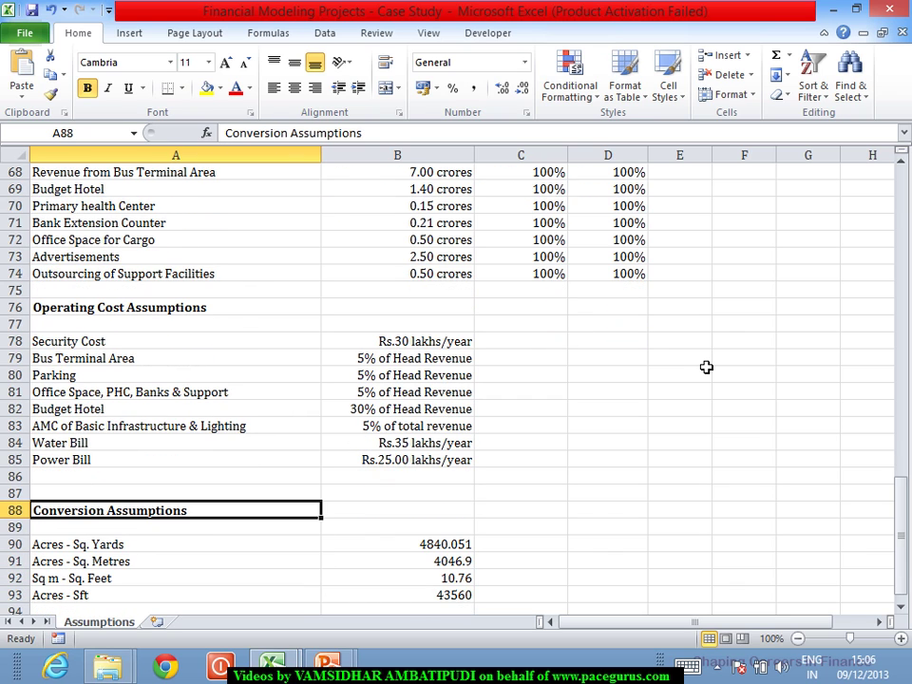
Return to the start of the sheet and check the project start date, construction period and operations period.
{"action": "key", "text": "Page_Up"}
{"action": "key", "text": "Page_Up"}
{"action": "key", "text": "Page_Up"}
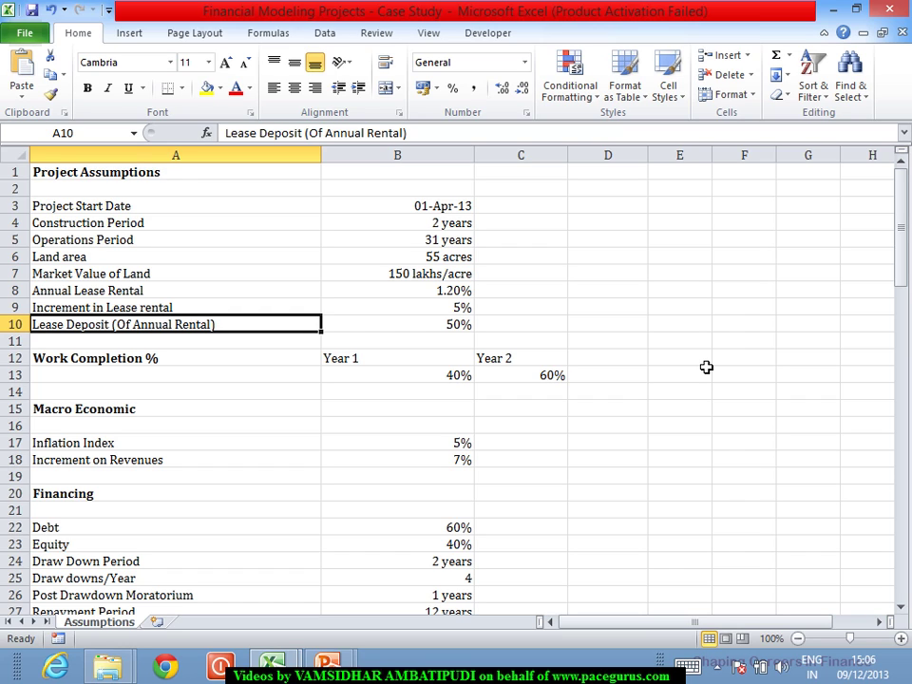
{"action": "key", "text": "Up"}
{"action": "key", "text": "Up"}
{"action": "key", "text": "Up"}
{"action": "key", "text": "Up"}
{"action": "key", "text": "Up"}
{"action": "key", "text": "Up"}
{"action": "key", "text": "Up"}
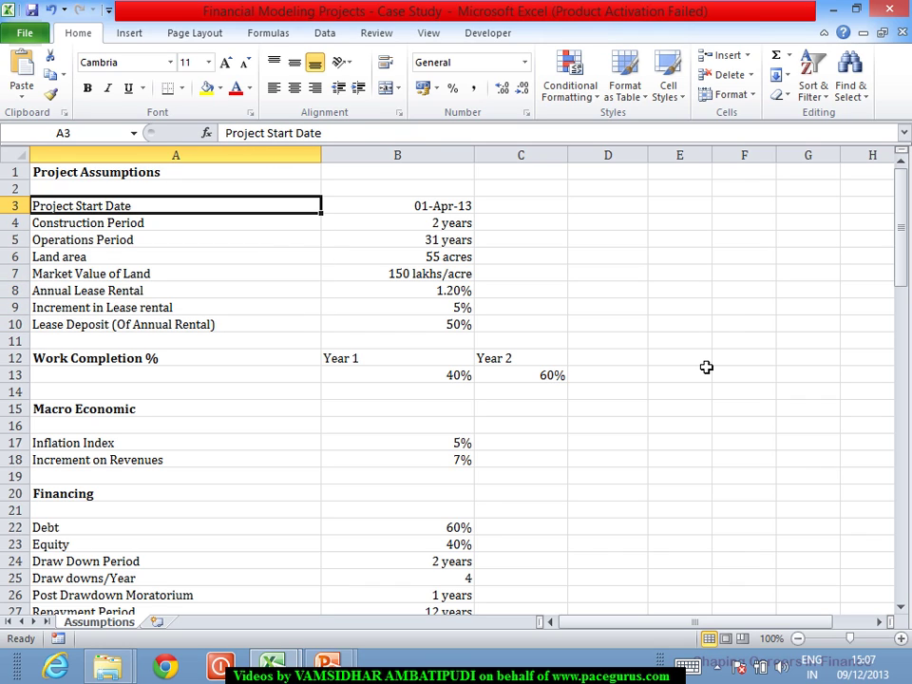
{"action": "key", "text": "Down"}
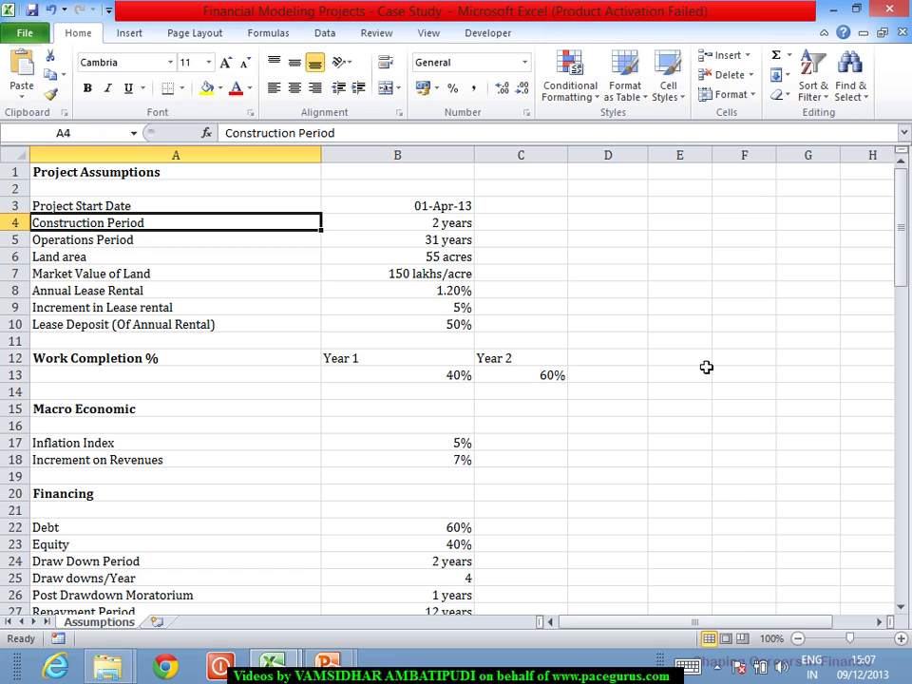
{"action": "key", "text": "Down"}
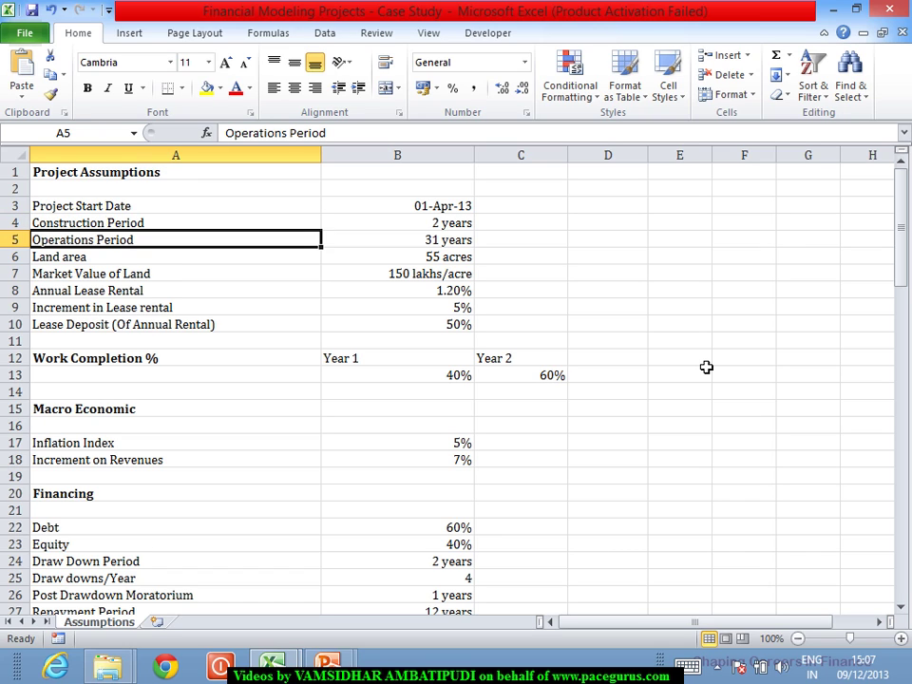
{"action": "key", "text": "Right"}
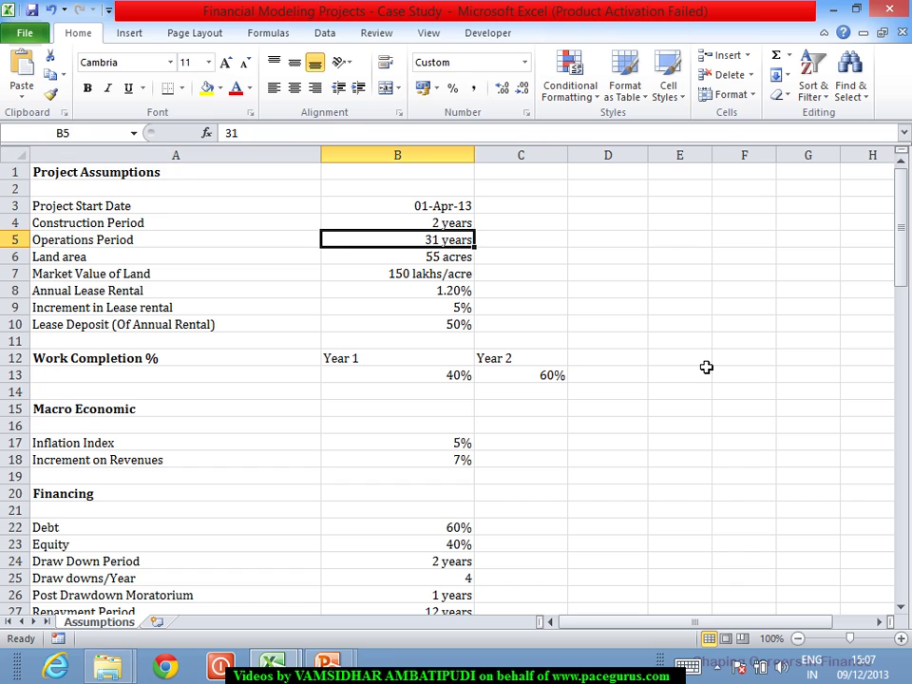
Step through the land area, market value of land and annual lease terms, down to the lease deposit.
{"action": "key", "text": "Down"}
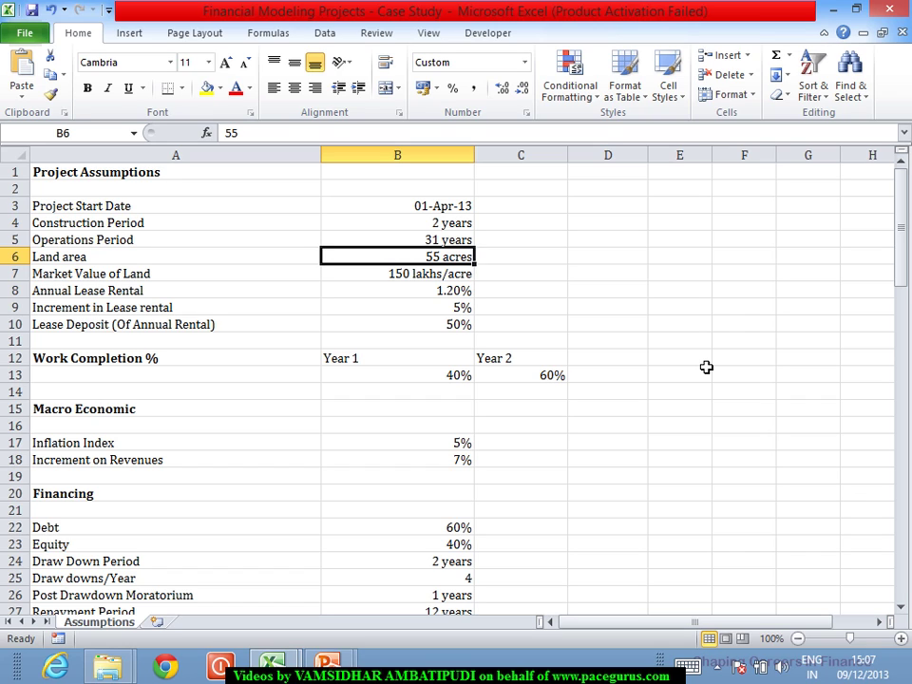
{"action": "key", "text": "Down"}
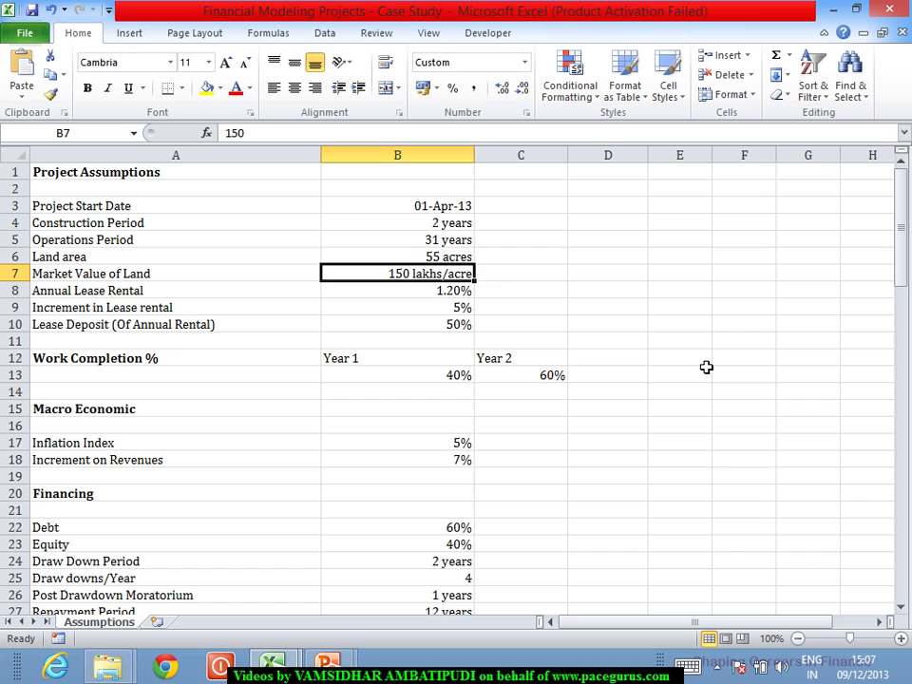
{"action": "key", "text": "Down"}
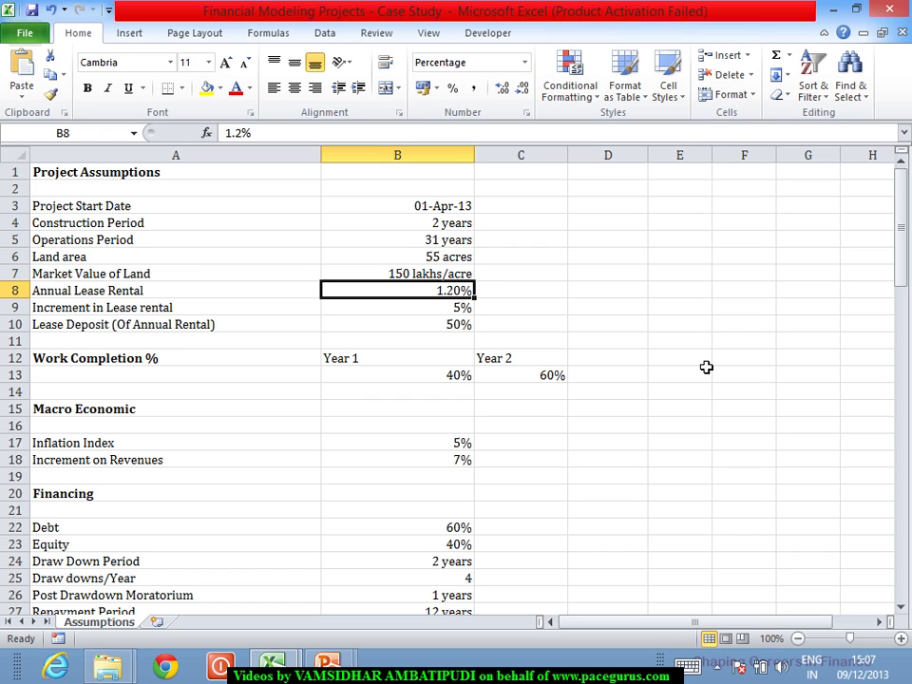
{"action": "key", "text": "Down"}
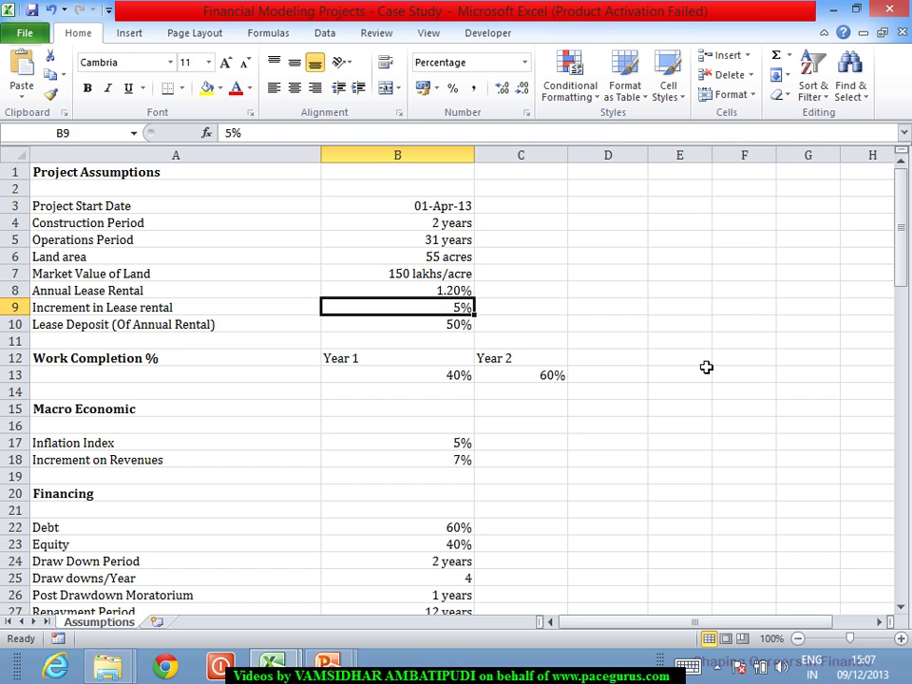
{"action": "key", "text": "Down"}
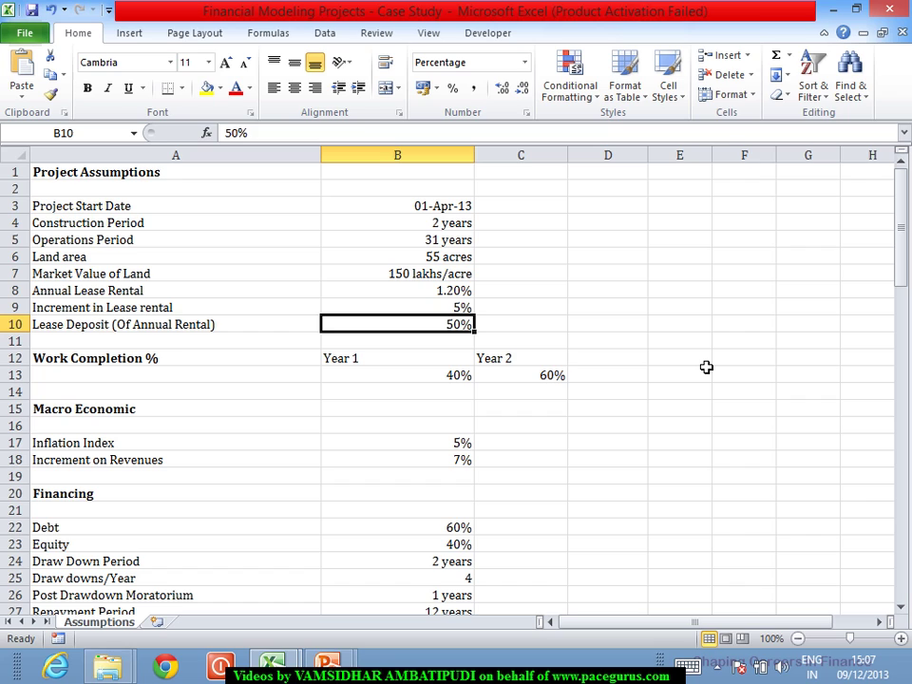
Go back over the land area and market value together with the annual lease rental and its increment.
{"action": "key", "text": "Up"}
{"action": "key", "text": "Up"}
{"action": "key", "text": "Up"}
{"action": "key", "text": "Up"}
{"action": "key", "text": "Up"}
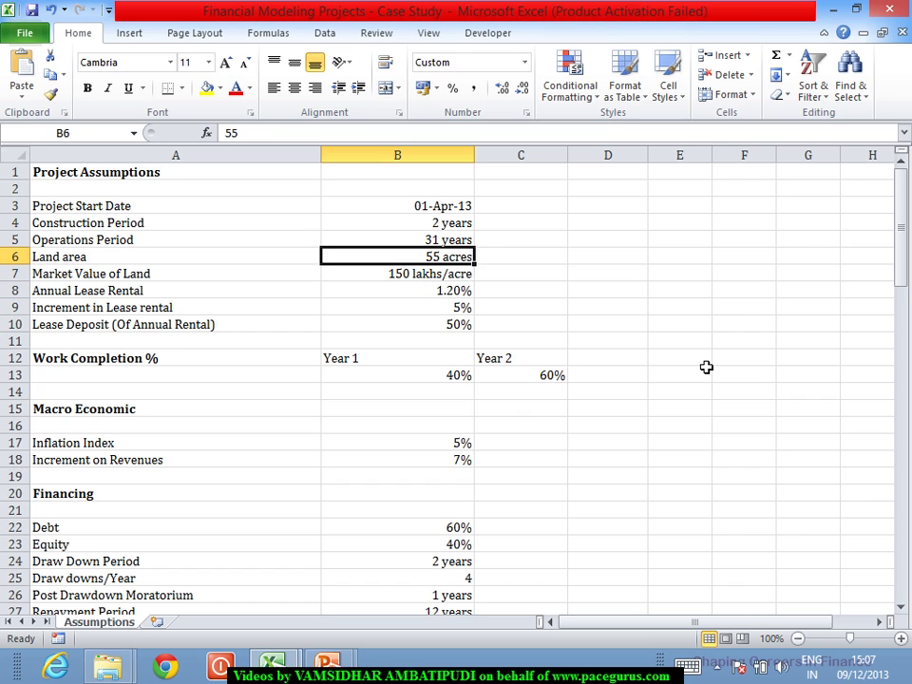
{"action": "key", "text": "Down"}
{"action": "key", "text": "Down"}
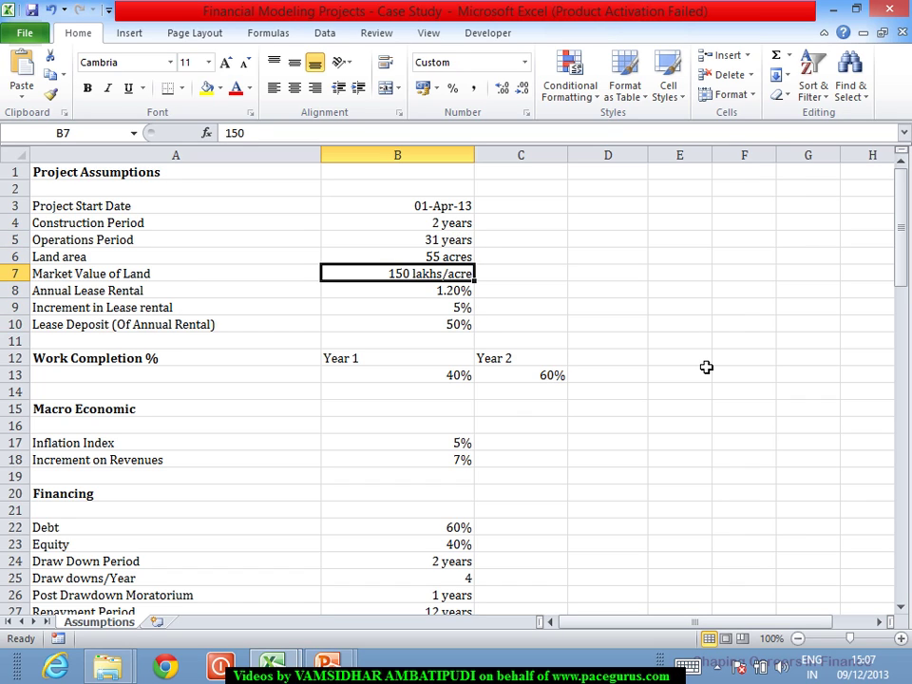
{"action": "key", "text": "Down"}
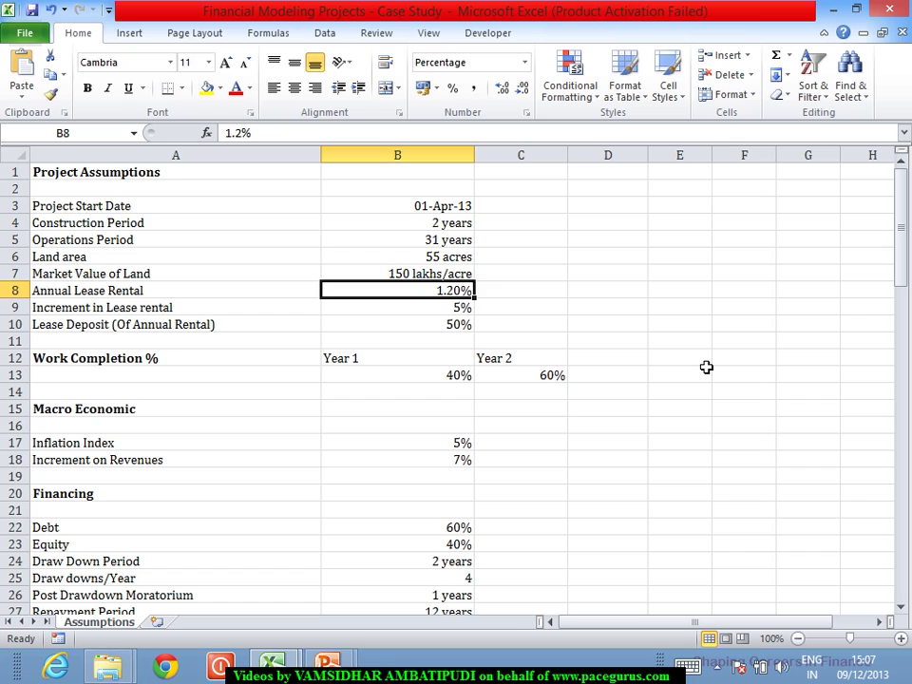
{"action": "key", "text": "Down"}
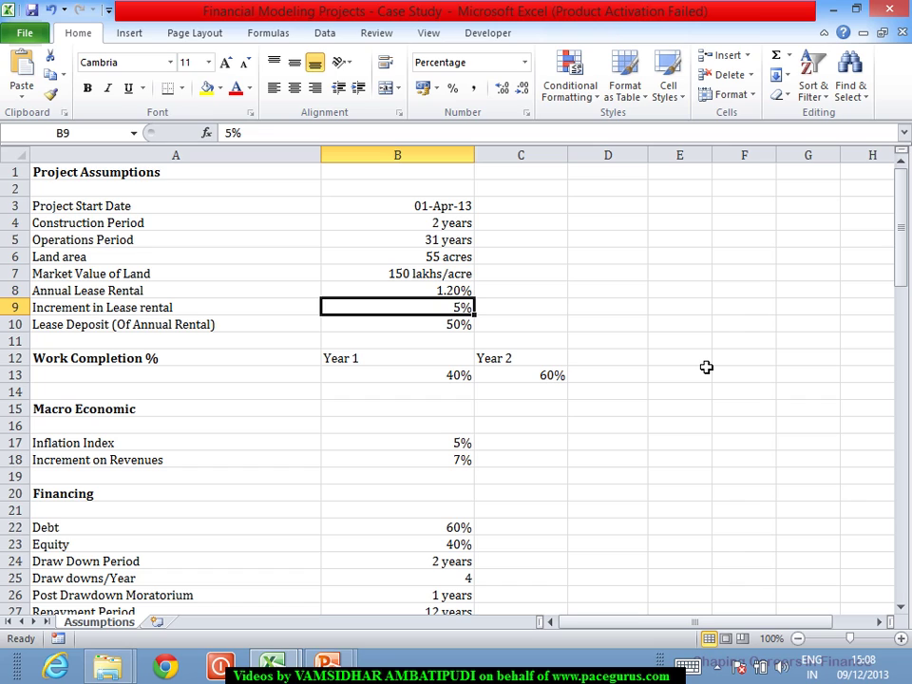
Check the lease deposit and the Year 1 work completion percentage, and go back up through the project assumption values.
{"action": "key", "text": "Down"}
{"action": "key", "text": "Down"}
{"action": "key", "text": "Down"}
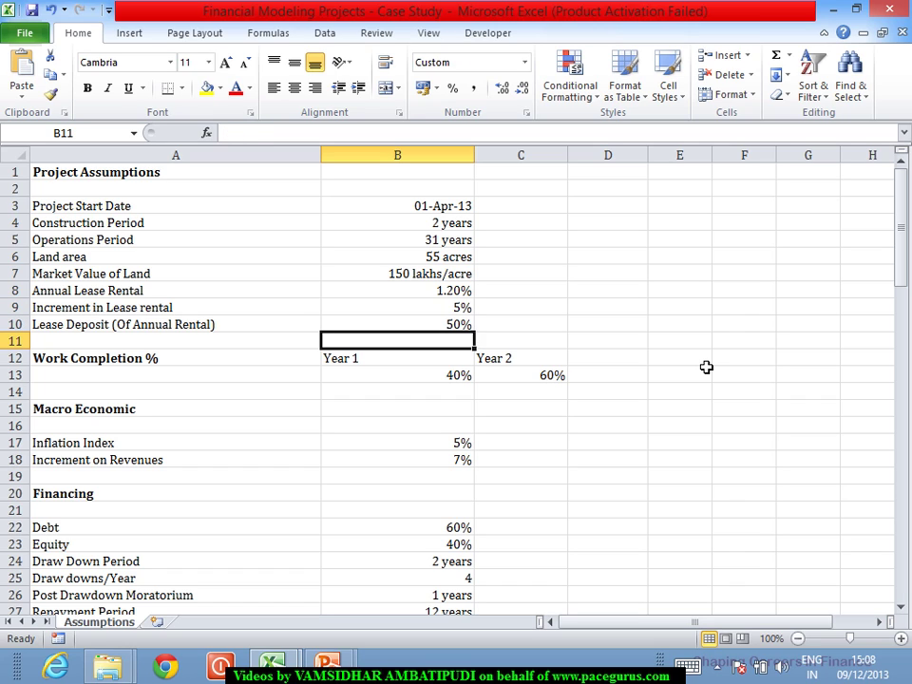
{"action": "key", "text": "Down"}
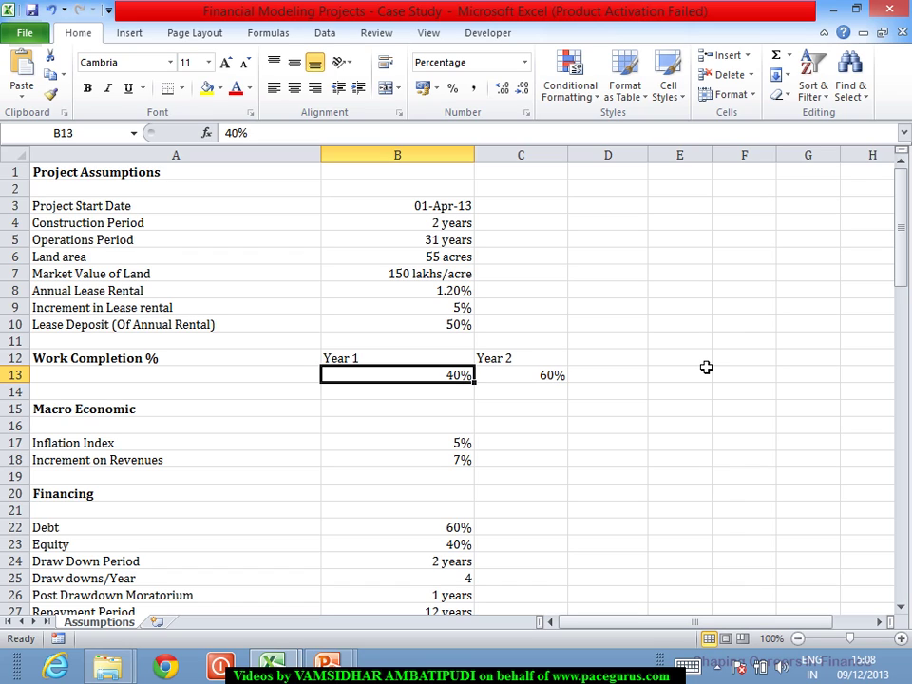
{"action": "key", "text": "Up"}
{"action": "key", "text": "Up"}
{"action": "key", "text": "Up"}
{"action": "key", "text": "Up"}
{"action": "key", "text": "Up"}
{"action": "key", "text": "Up"}
{"action": "key", "text": "Up"}
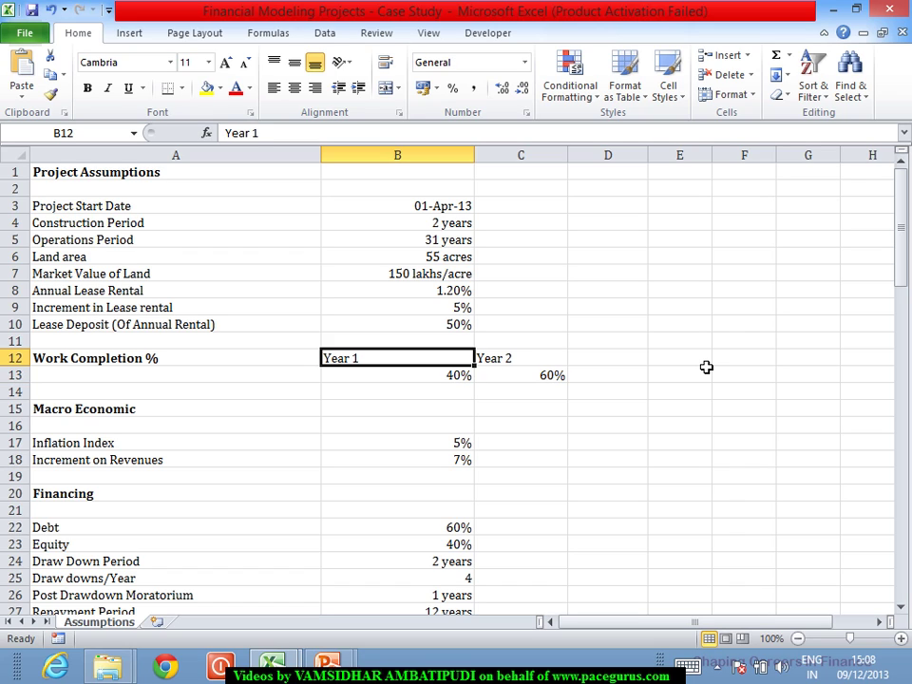
Go back through the project assumptions down to the lease deposit as a share of annual rental.
{"action": "key", "text": "Up"}
{"action": "key", "text": "Up"}
{"action": "key", "text": "Down"}
{"action": "key", "text": "Down"}
{"action": "key", "text": "Down"}
{"action": "key", "text": "Down"}
{"action": "key", "text": "Down"}
{"action": "key", "text": "Down"}
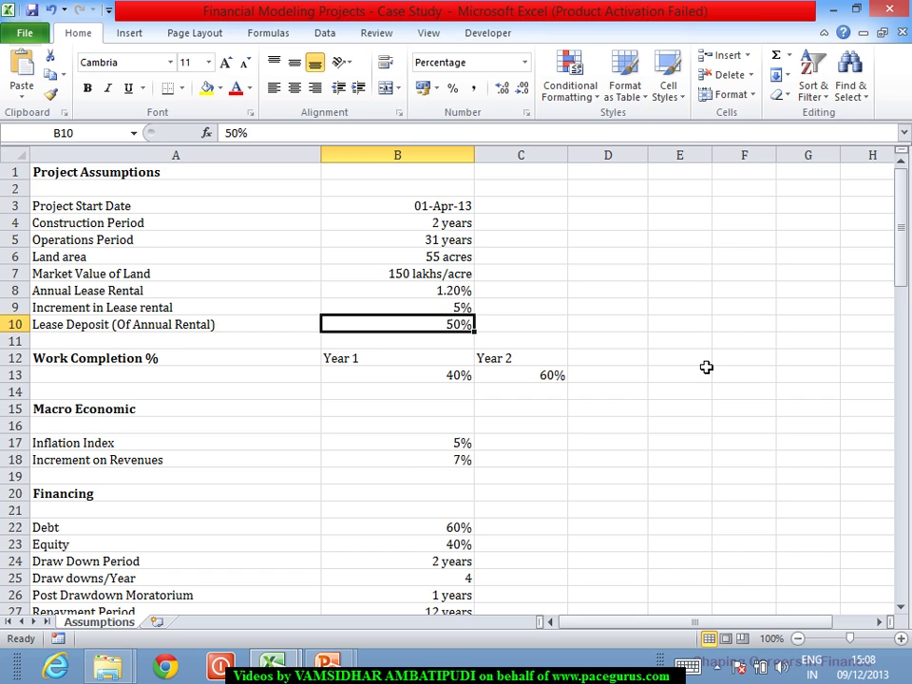
{"action": "key", "text": "Down"}
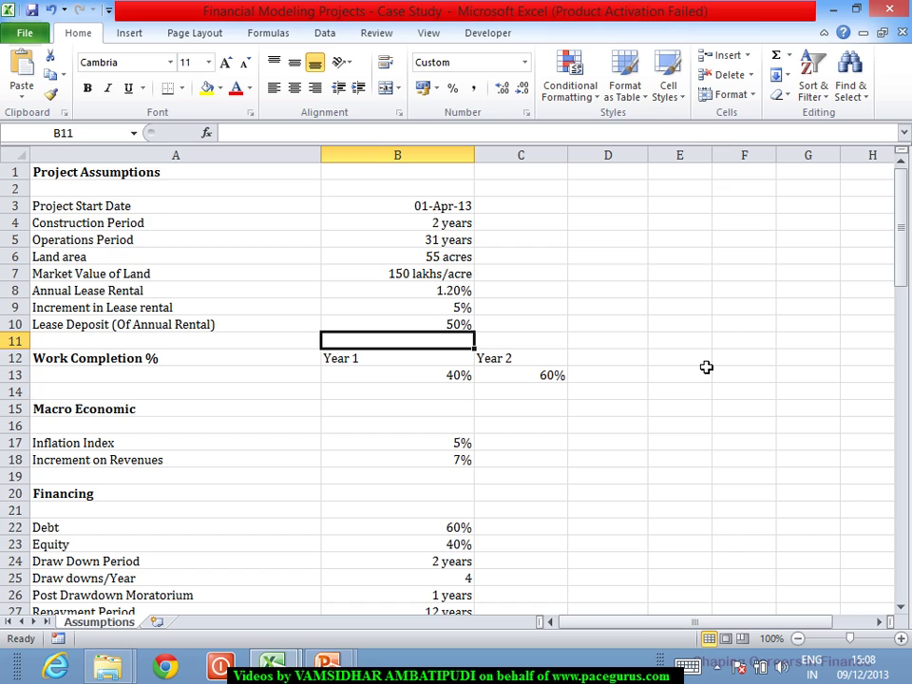
Move past the work completion percentages and check the inflation index and increment on revenues under Macro Economic.
{"action": "key", "text": "Down"}
{"action": "key", "text": "Down"}
{"action": "key", "text": "Down"}
{"action": "key", "text": "Down"}
{"action": "key", "text": "Down"}
{"action": "key", "text": "Down"}
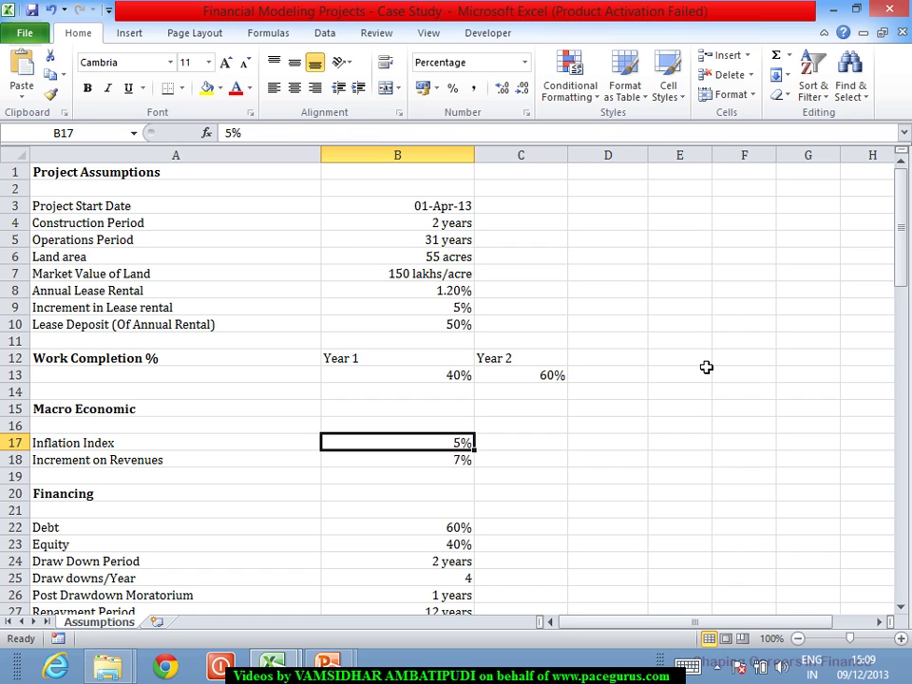
{"action": "key", "text": "Down"}
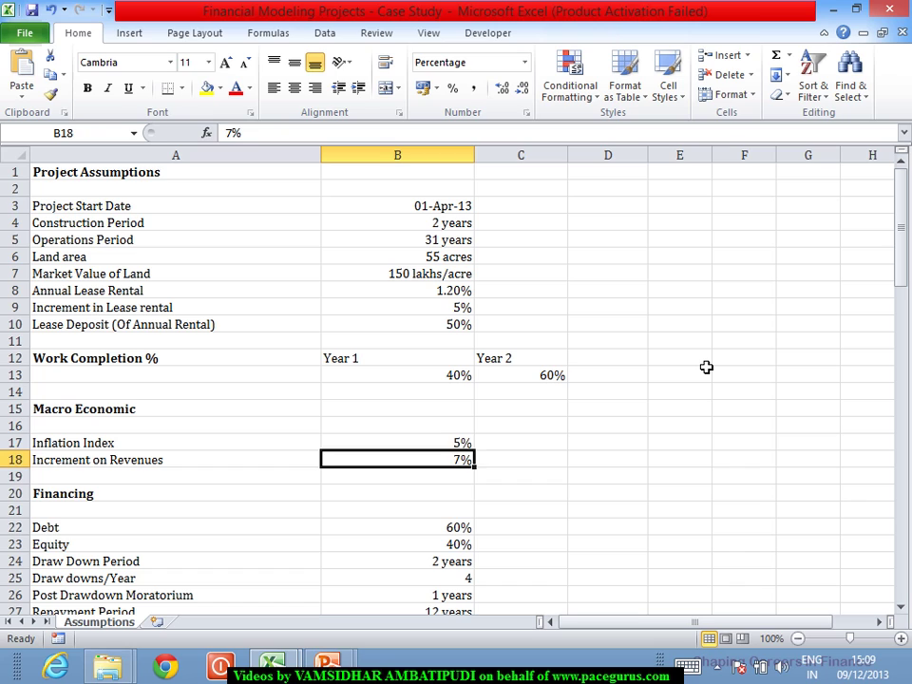
Review the debt and equity shares, the draw down period and the draw downs per year in the Financing section.
{"action": "key", "text": "Down"}
{"action": "key", "text": "Down"}
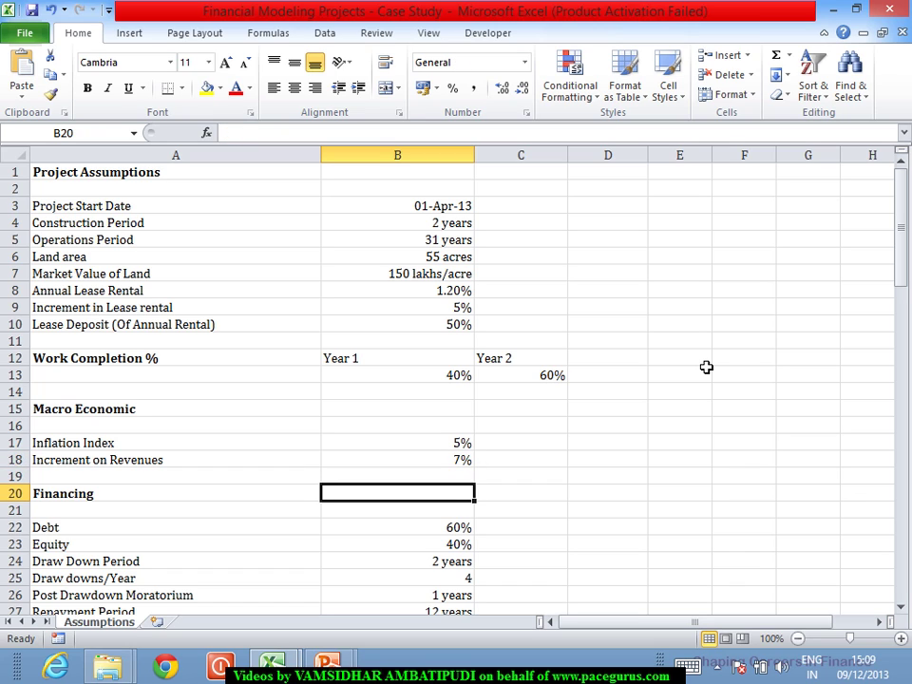
{"action": "key", "text": "Down"}
{"action": "key", "text": "Down"}
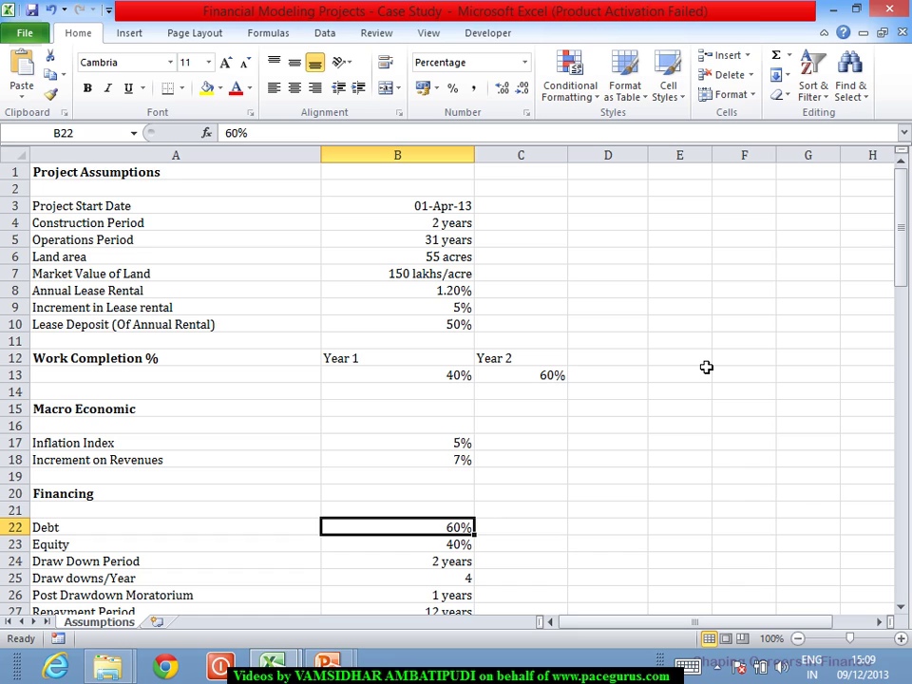
{"action": "key", "text": "Down"}
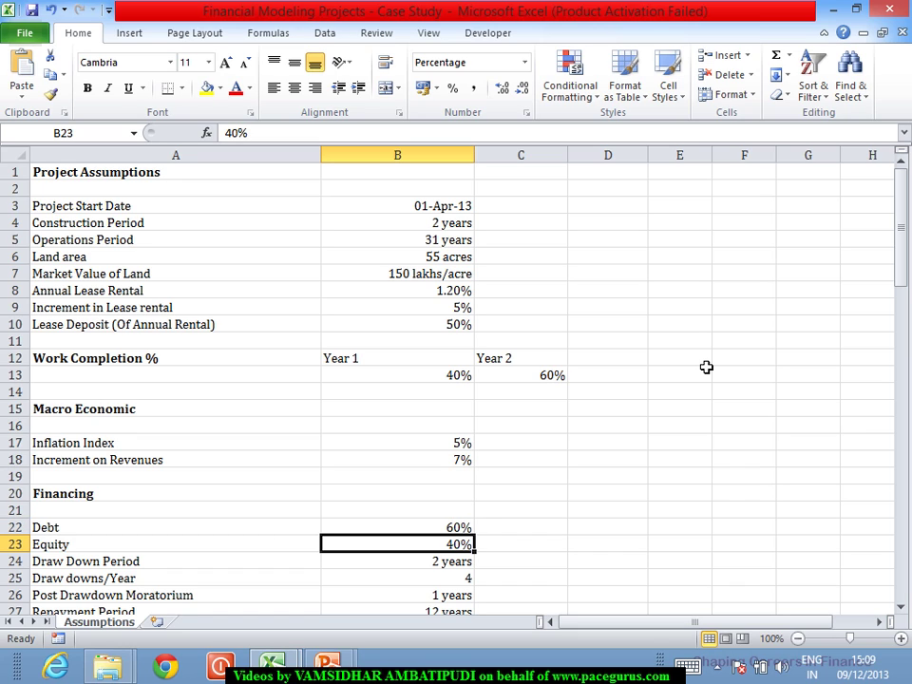
{"action": "key", "text": "Down"}
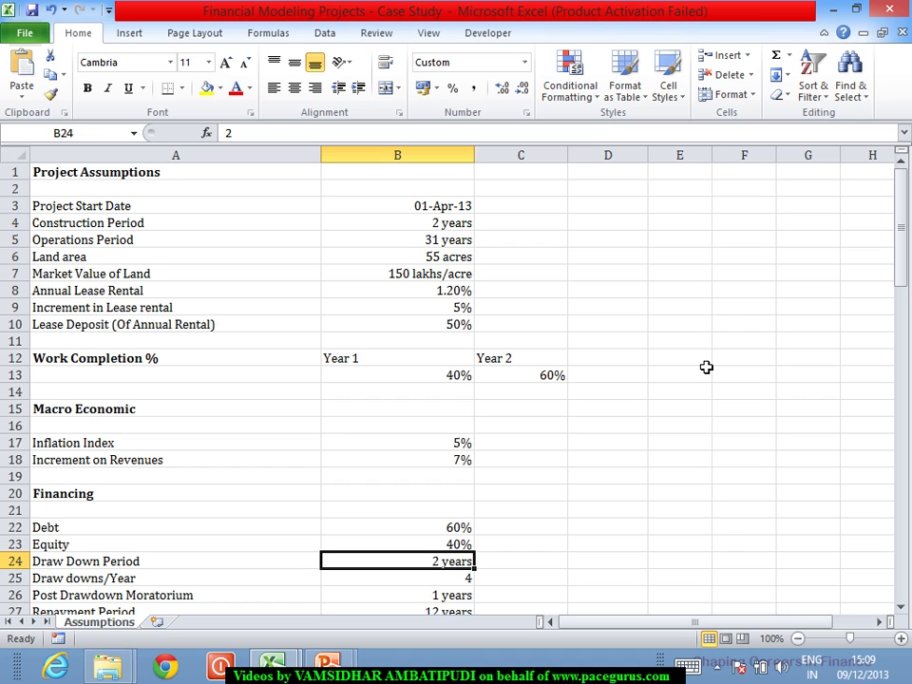
{"action": "key", "text": "Down"}
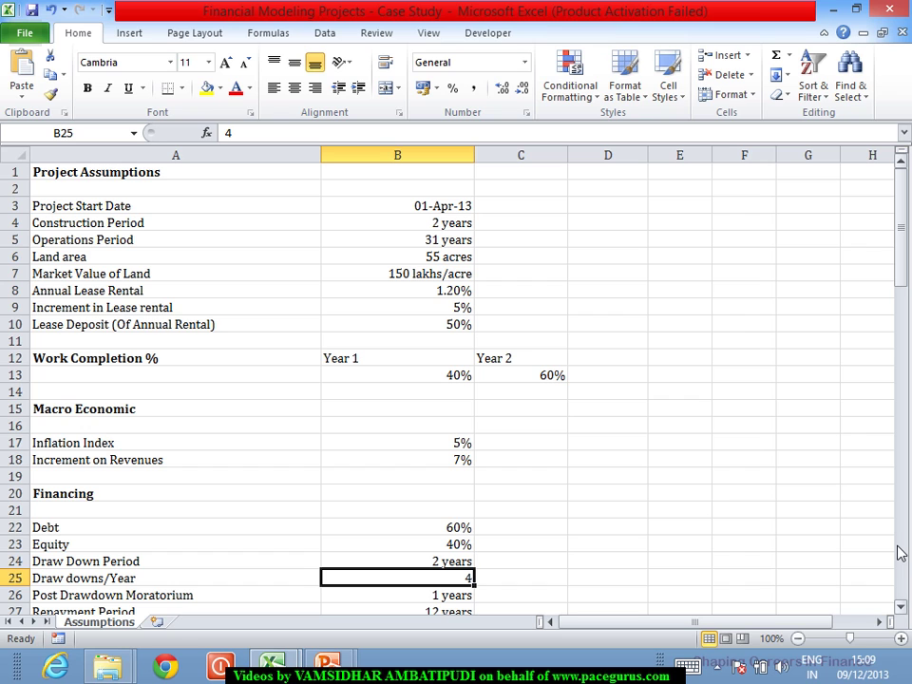
{"action": "left_click", "coordinate": [902, 607]}
{"action": "left_click", "coordinate": [902, 607]}
{"action": "left_click_drag", "start_coordinate": [902, 607], "coordinate": [902, 607]}
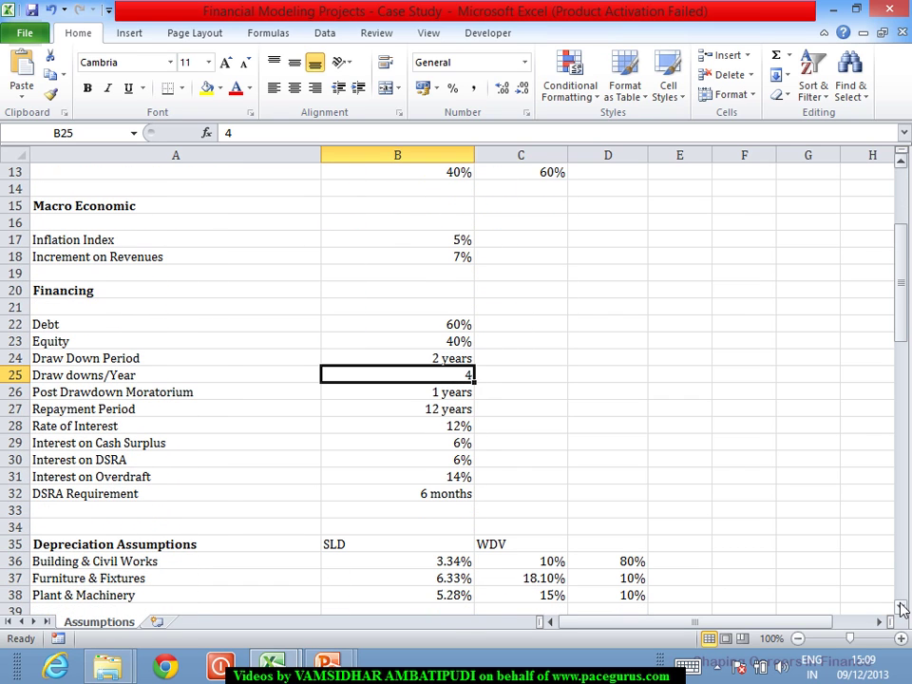
Step through the post-drawdown moratorium, repayment period and interest rates, down to the DSRA requirement.
{"action": "key", "text": "Down"}
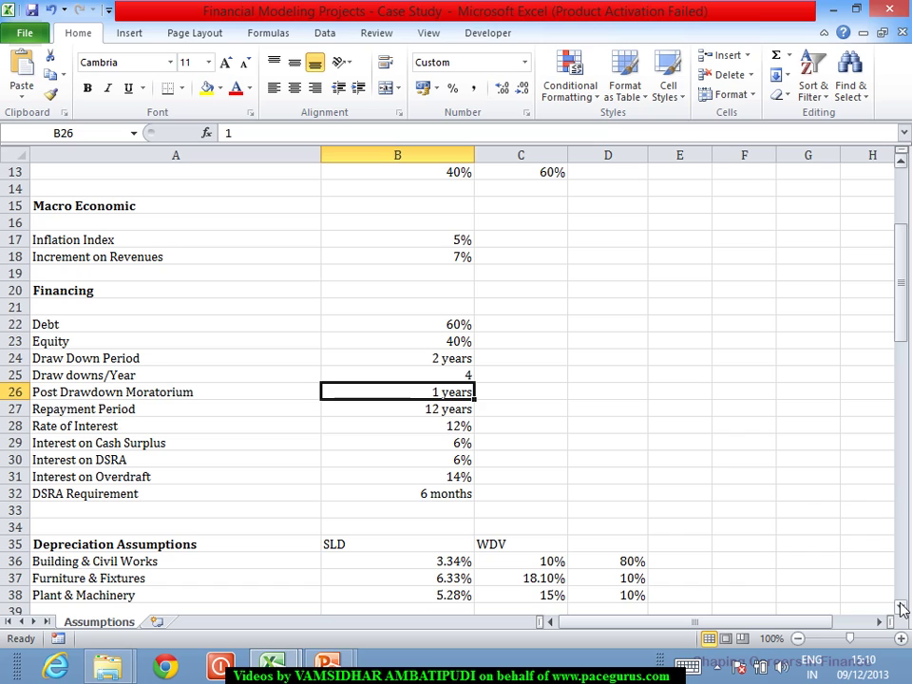
{"action": "key", "text": "Down"}
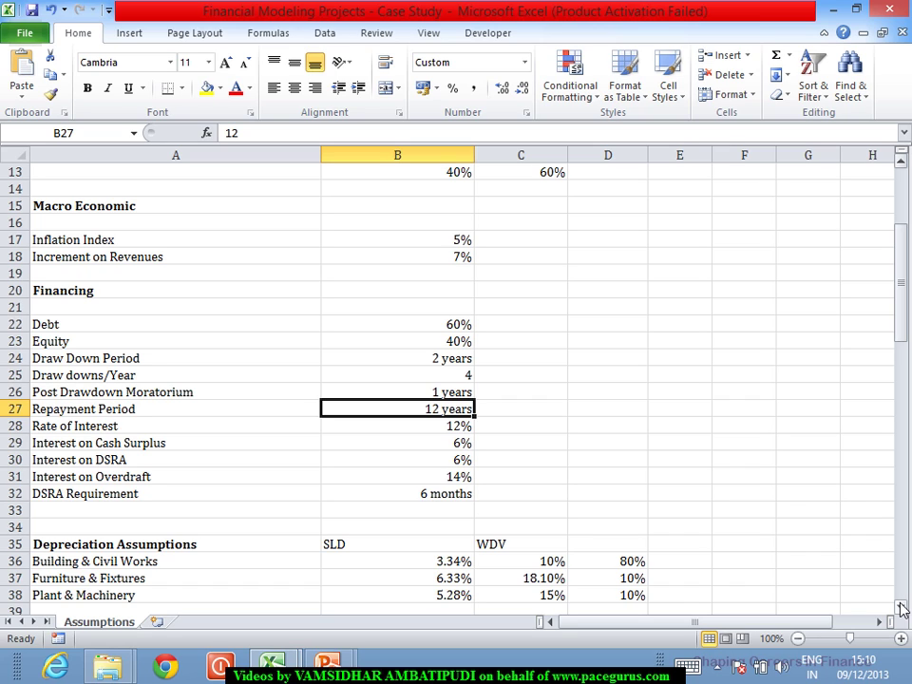
{"action": "key", "text": "Down"}
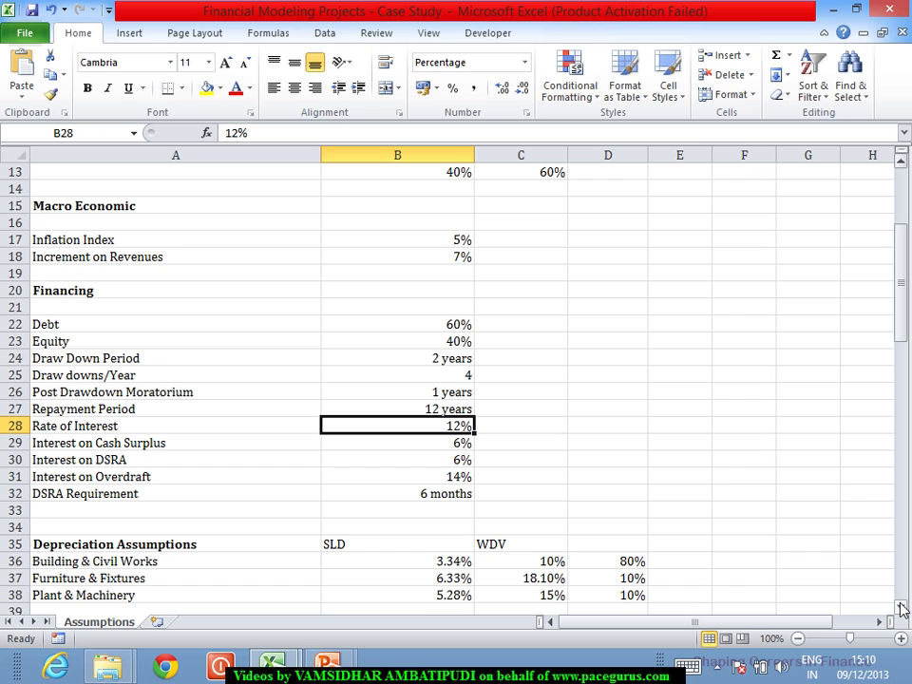
{"action": "key", "text": "Down"}
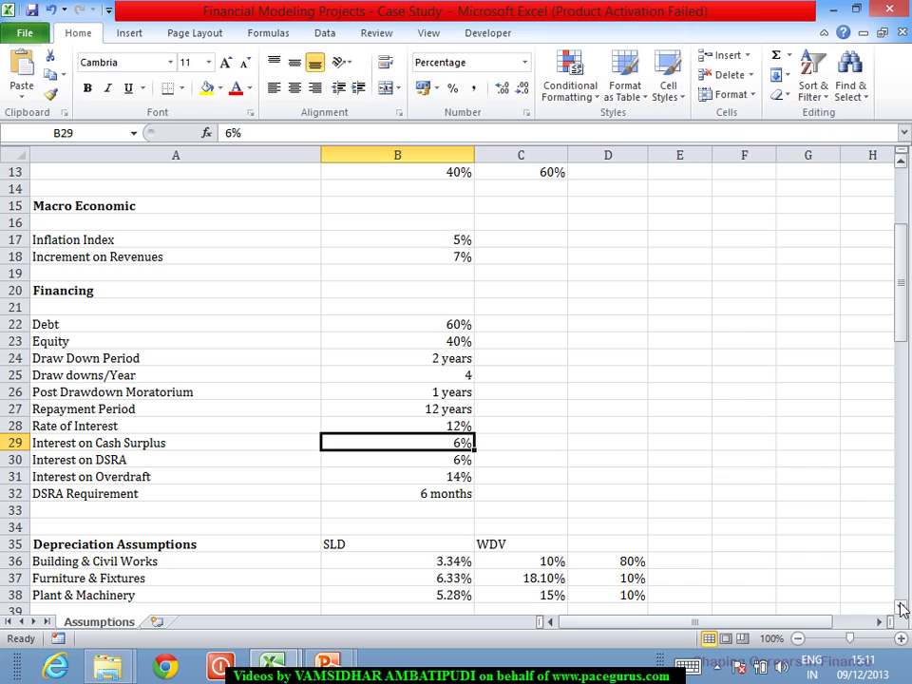
{"action": "key", "text": "Down"}
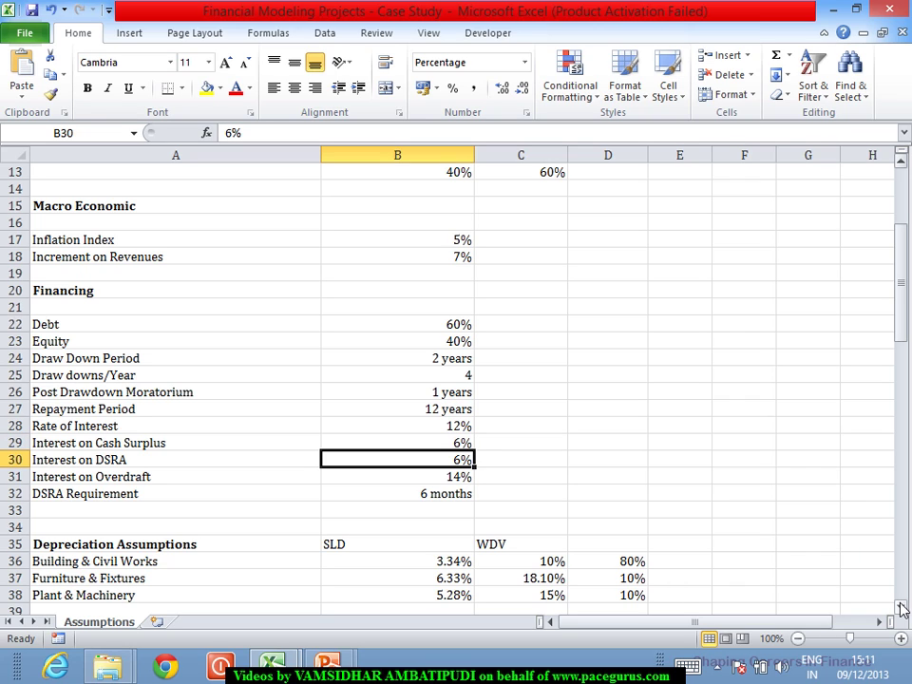
{"action": "key", "text": "Down"}
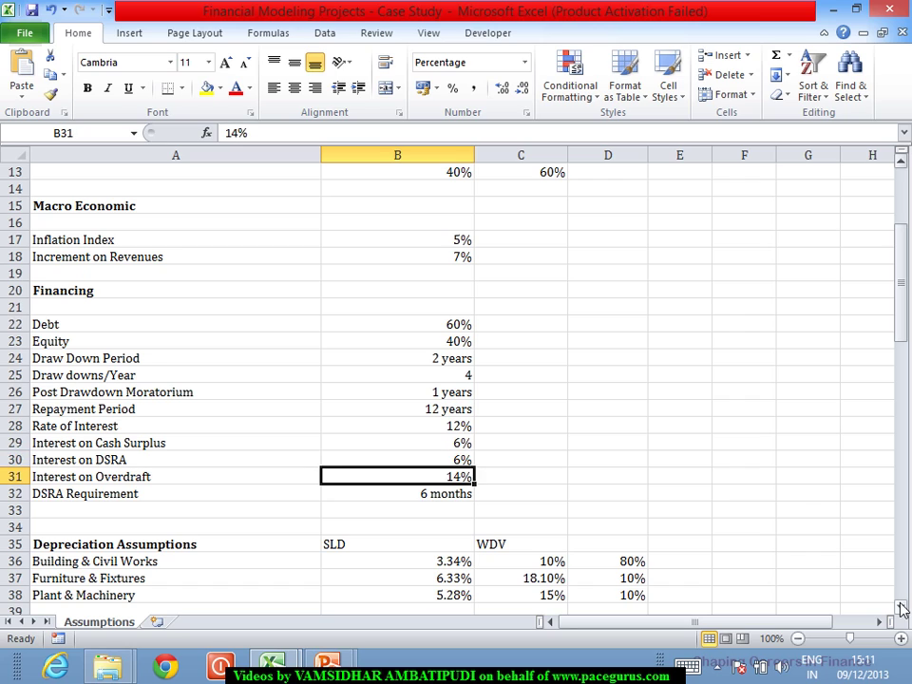
{"action": "key", "text": "Down"}
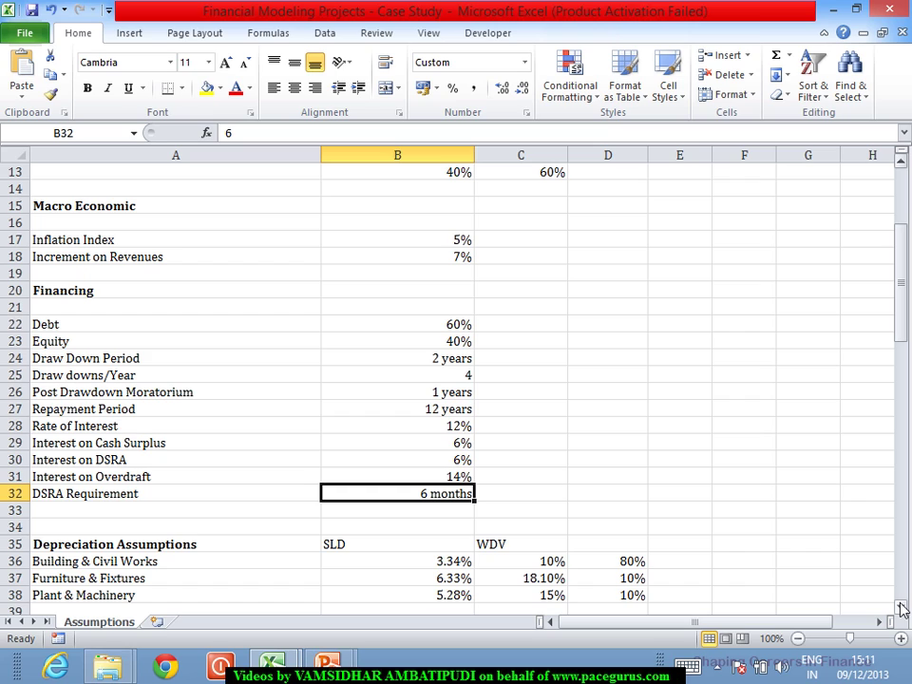
Recheck the interest on DSRA and on overdraft together with the DSRA requirement.
{"action": "key", "text": "Up"}
{"action": "key", "text": "Up"}
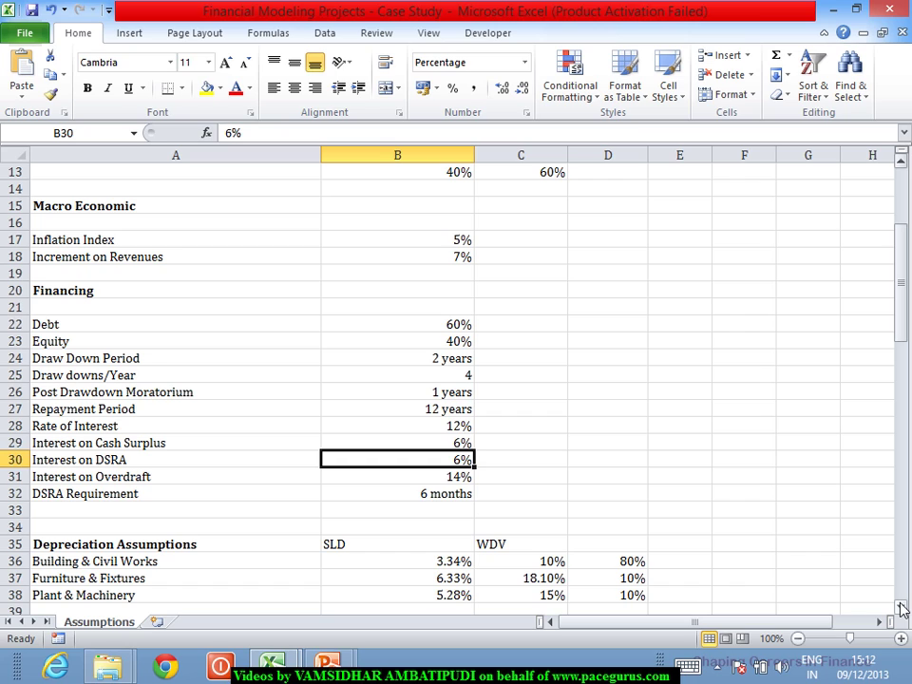
{"action": "key", "text": "Down"}
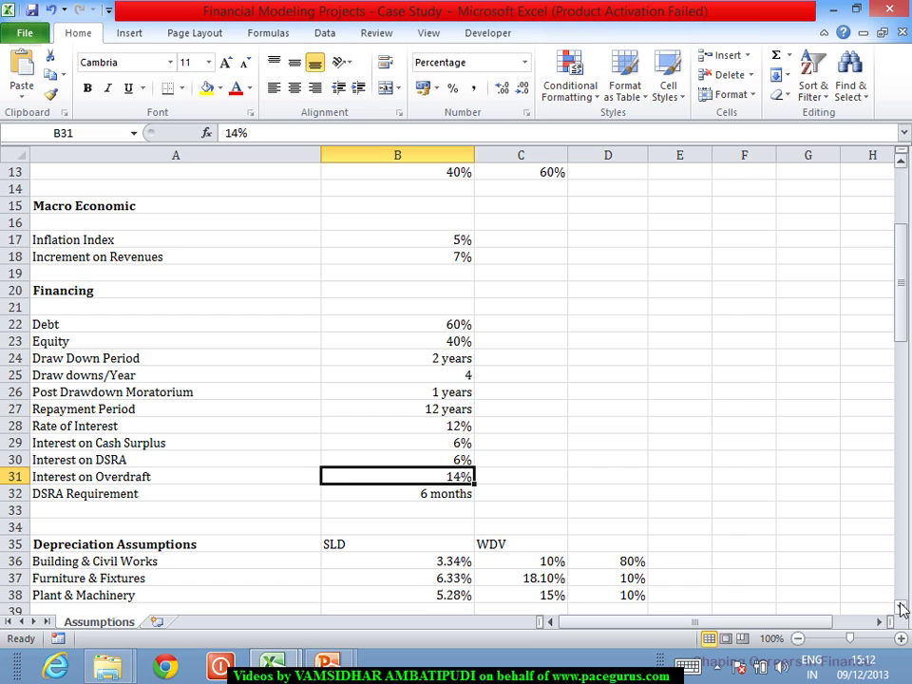
{"action": "key", "text": "Down"}
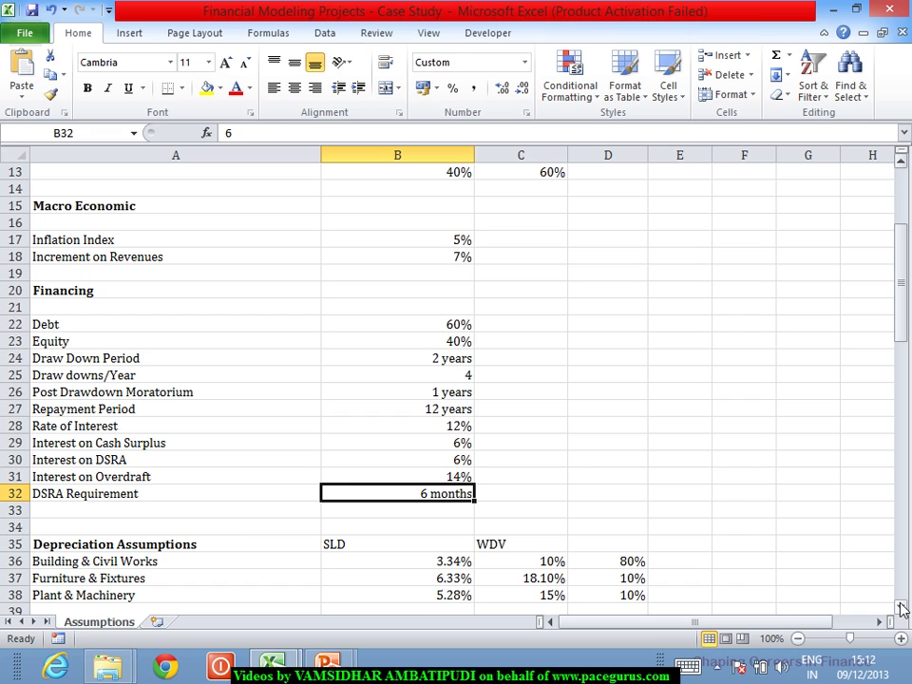
{"action": "key", "text": "Down"}
{"action": "key", "text": "Down"}
{"action": "key", "text": "Down"}
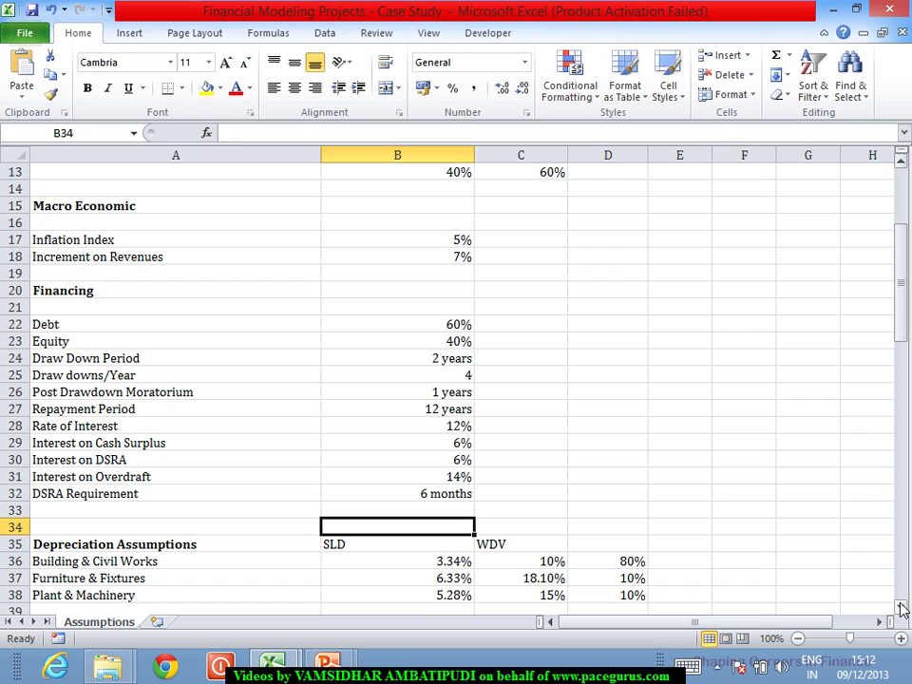
Go back and forth over the financing terms, from the DSRA requirement up to the draw down period.
{"action": "key", "text": "Up"}
{"action": "key", "text": "Up"}
{"action": "key", "text": "Up"}
{"action": "key", "text": "Up"}
{"action": "key", "text": "Up"}
{"action": "key", "text": "Up"}
{"action": "key", "text": "Up"}
{"action": "key", "text": "Up"}
{"action": "key", "text": "Up"}
{"action": "key", "text": "Up"}
{"action": "key", "text": "Up"}
{"action": "key", "text": "Up"}
{"action": "key", "text": "Up"}
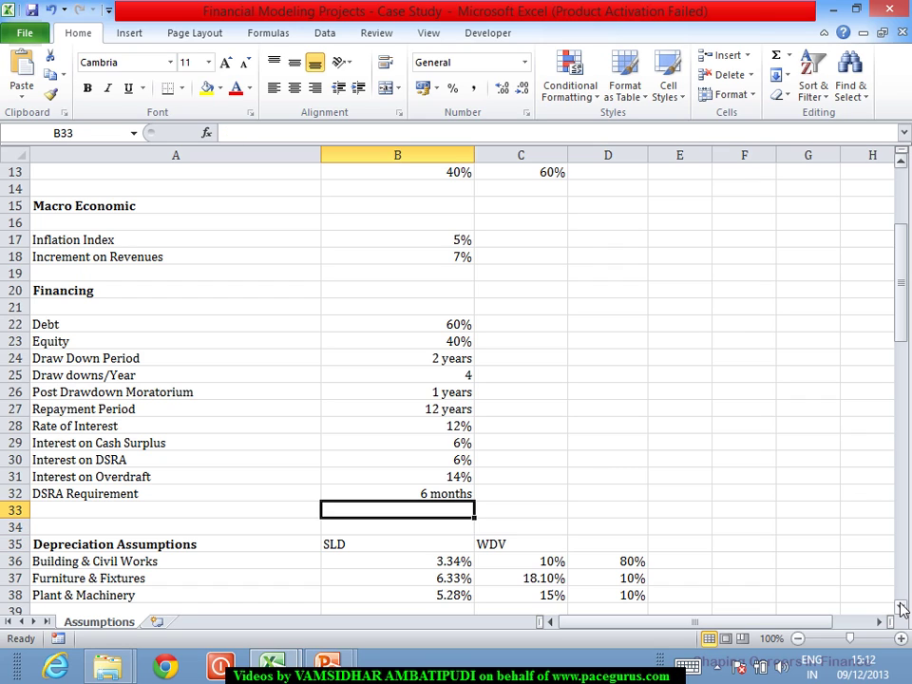
{"action": "key", "text": "Down"}
{"action": "key", "text": "Down"}
{"action": "key", "text": "Down"}
{"action": "key", "text": "Down"}
{"action": "key", "text": "Down"}
{"action": "key", "text": "Down"}
{"action": "key", "text": "Down"}
{"action": "key", "text": "Down"}
{"action": "key", "text": "Down"}
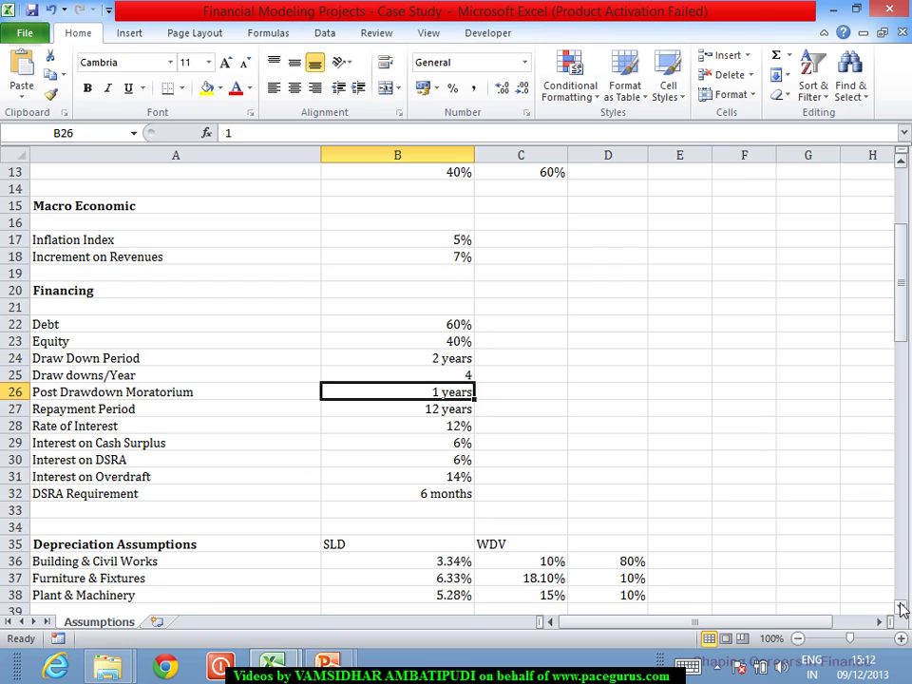
{"action": "key", "text": "Down"}
{"action": "key", "text": "Up"}
{"action": "key", "text": "Up"}
{"action": "key", "text": "Up"}
{"action": "key", "text": "Up"}
{"action": "key", "text": "Up"}
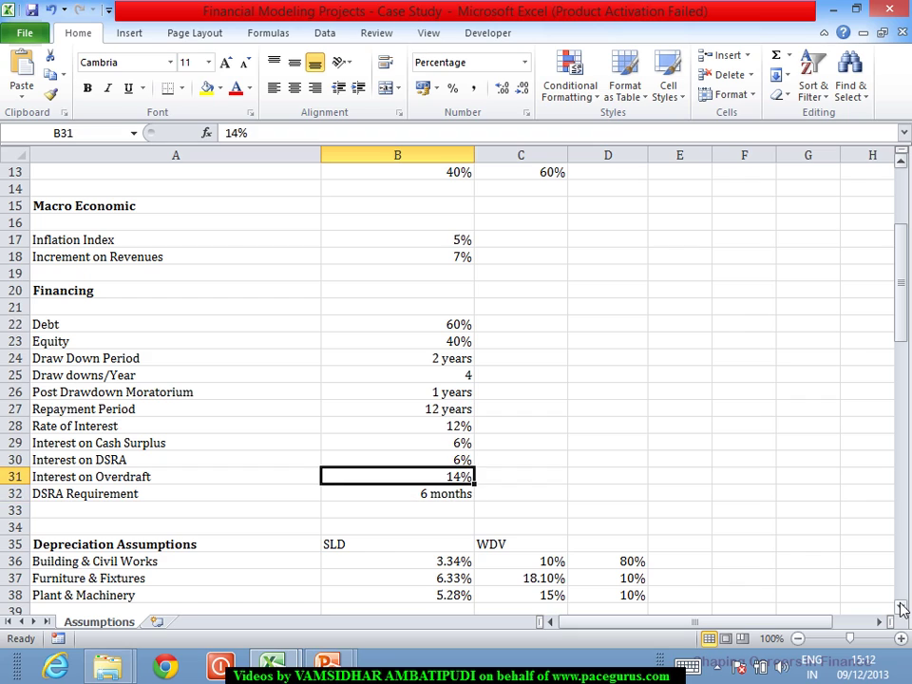
{"action": "key", "text": "Up"}
{"action": "key", "text": "Up"}
{"action": "key", "text": "Up"}
{"action": "key", "text": "Up"}
{"action": "key", "text": "Up"}
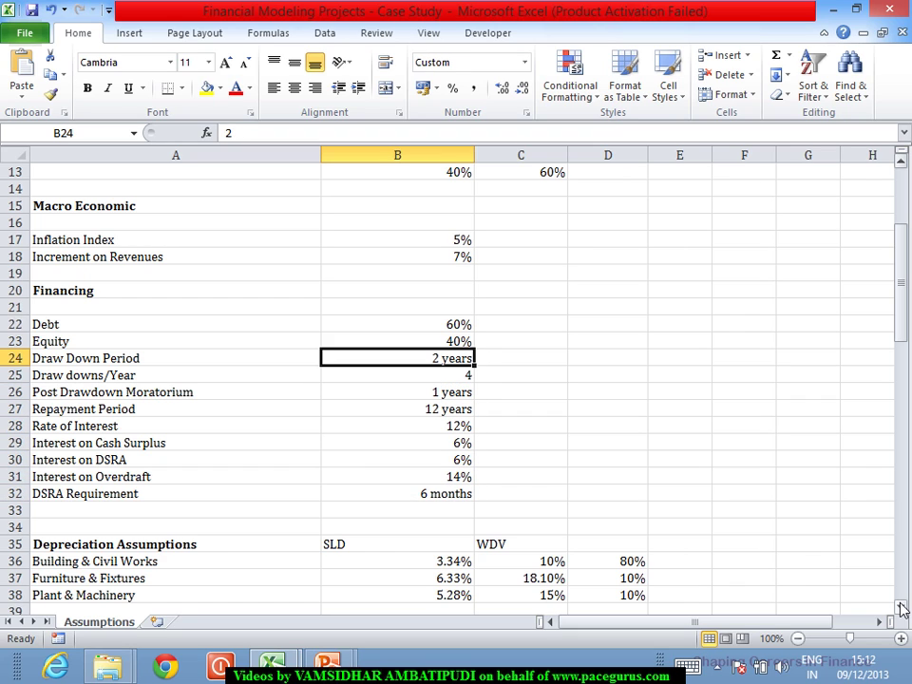
Run down the financing terms again from the equity share to the DSRA requirement.
{"action": "key", "text": "Down"}
{"action": "key", "text": "Down"}
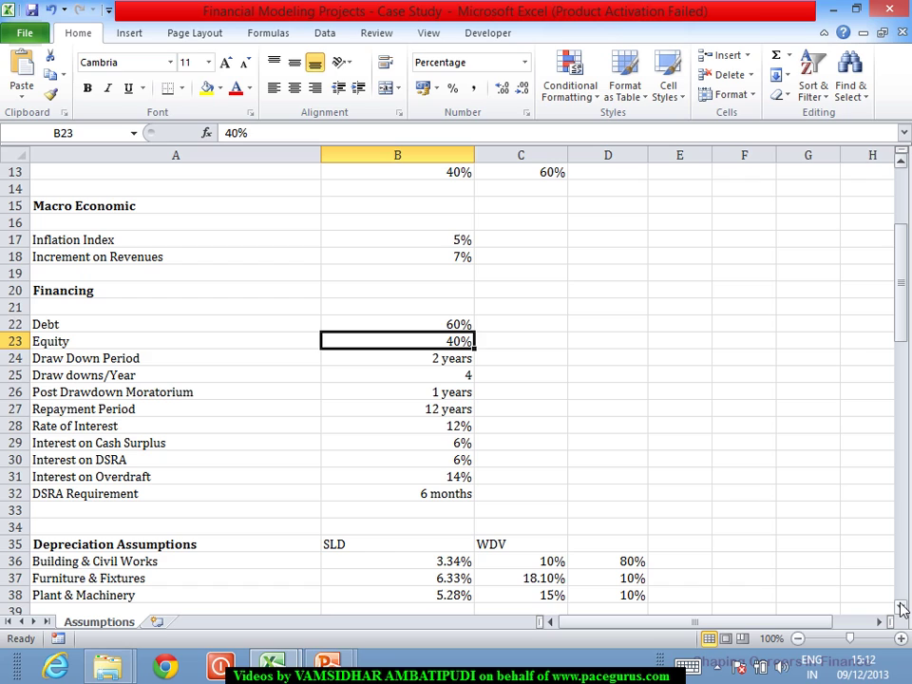
{"action": "key", "text": "Down"}
{"action": "key", "text": "Down"}
{"action": "key", "text": "Down"}
{"action": "key", "text": "Down"}
{"action": "key", "text": "Down"}
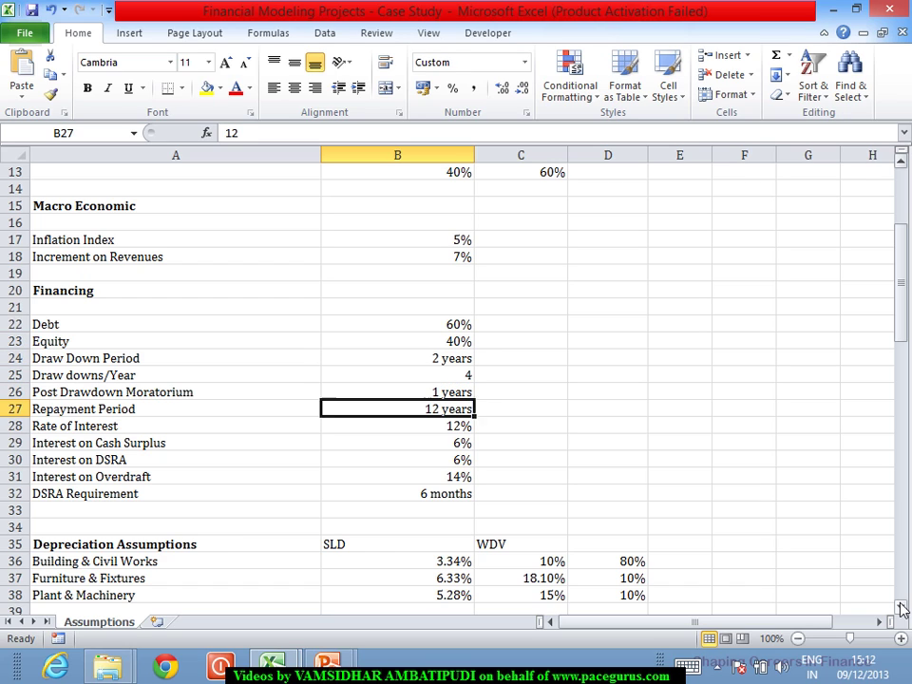
{"action": "key", "text": "Down"}
{"action": "key", "text": "Down"}
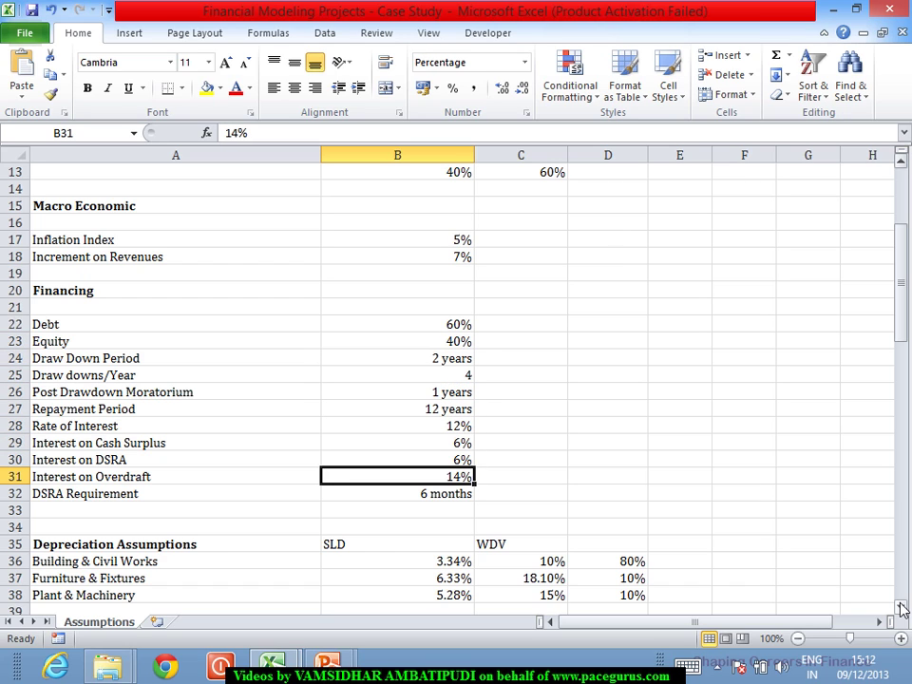
{"action": "key", "text": "Down"}
{"action": "key", "text": "Down"}
{"action": "key", "text": "Up"}
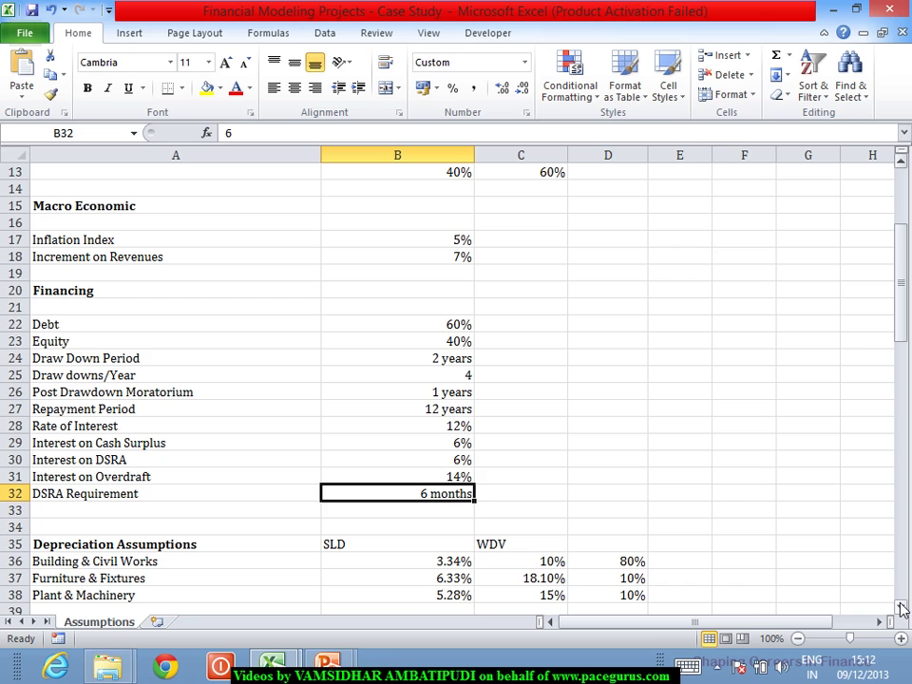
Go over the repayment period and interest rates once more, ending at the DSRA requirement.
{"action": "key", "text": "Up"}
{"action": "key", "text": "Up"}
{"action": "key", "text": "Up"}
{"action": "key", "text": "Up"}
{"action": "key", "text": "Up"}
{"action": "key", "text": "Up"}
{"action": "key", "text": "Up"}
{"action": "key", "text": "Up"}
{"action": "key", "text": "Up"}
{"action": "key", "text": "Down"}
{"action": "key", "text": "Down"}
{"action": "key", "text": "Down"}
{"action": "key", "text": "Down"}
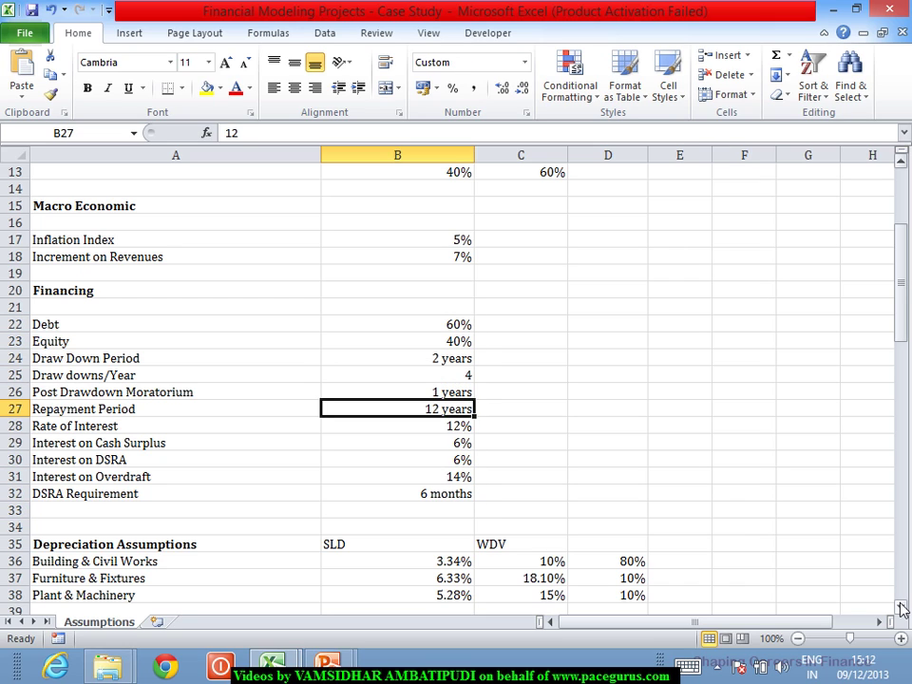
{"action": "key", "text": "Down"}
{"action": "key", "text": "Down"}
{"action": "key", "text": "Down"}
{"action": "key", "text": "Down"}
{"action": "key", "text": "Down"}
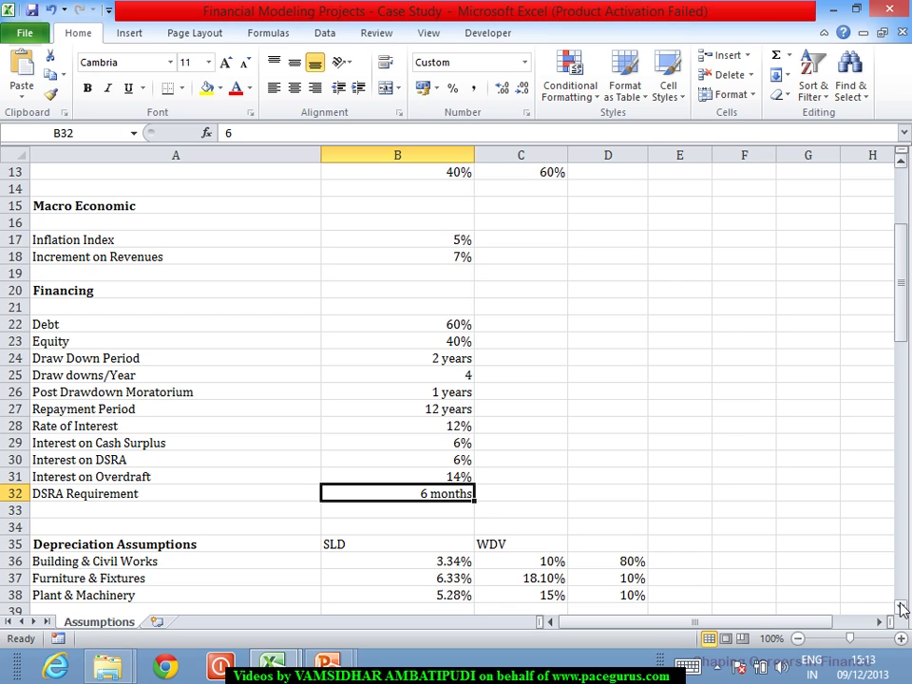
Move on to the Depreciation Assumptions section and select the Building & Civil Works label.
{"action": "key", "text": "Down"}
{"action": "key", "text": "Down"}
{"action": "key", "text": "Down"}
{"action": "key", "text": "Down"}
{"action": "key", "text": "Down"}
{"action": "key", "text": "Down"}
{"action": "key", "text": "Down"}
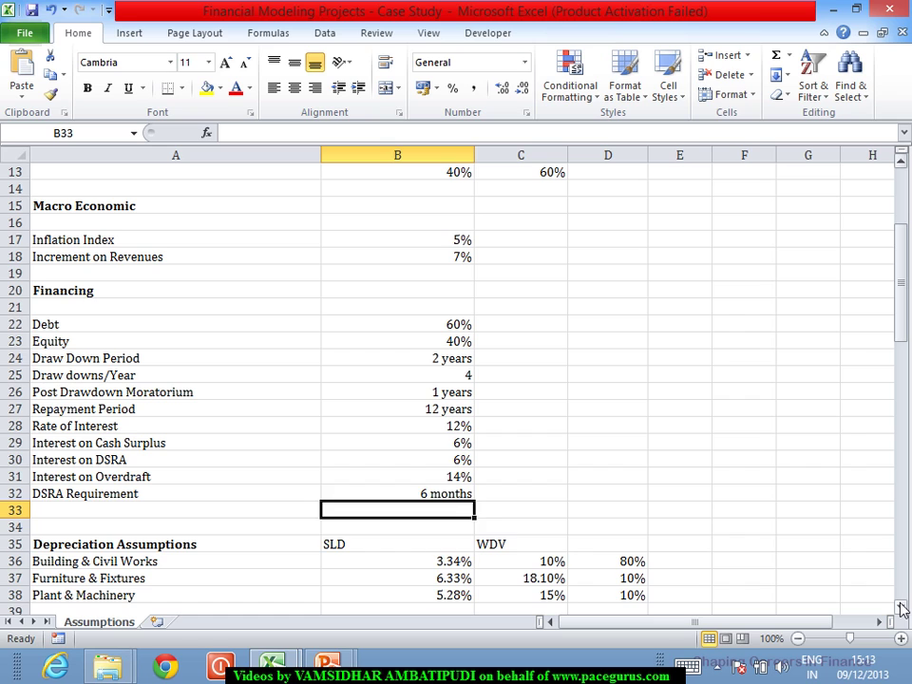
{"action": "key", "text": "Down"}
{"action": "key", "text": "Down"}
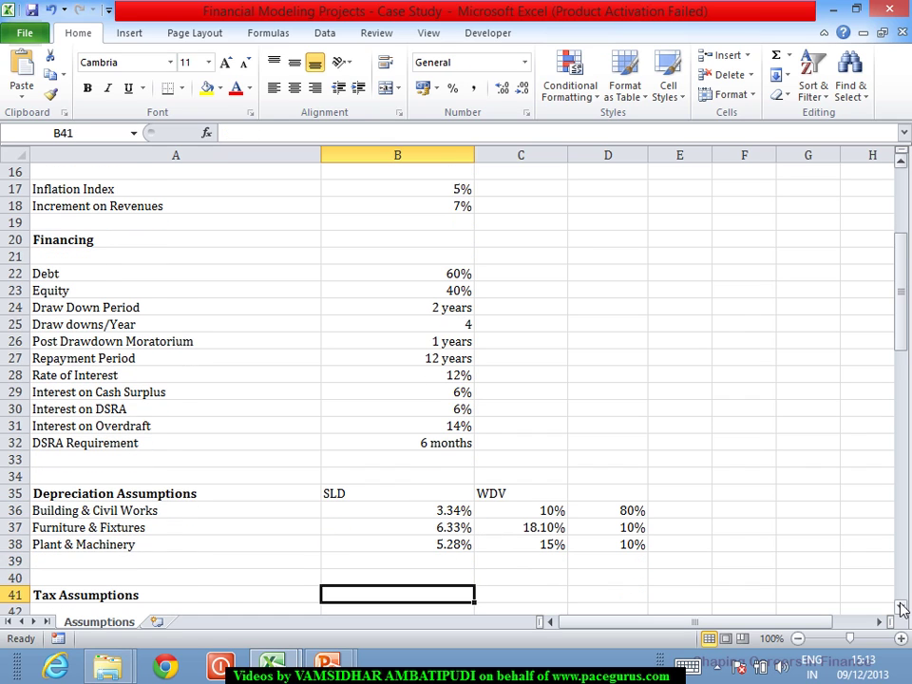
{"action": "key", "text": "Up"}
{"action": "key", "text": "Up"}
{"action": "key", "text": "Up"}
{"action": "key", "text": "Up"}
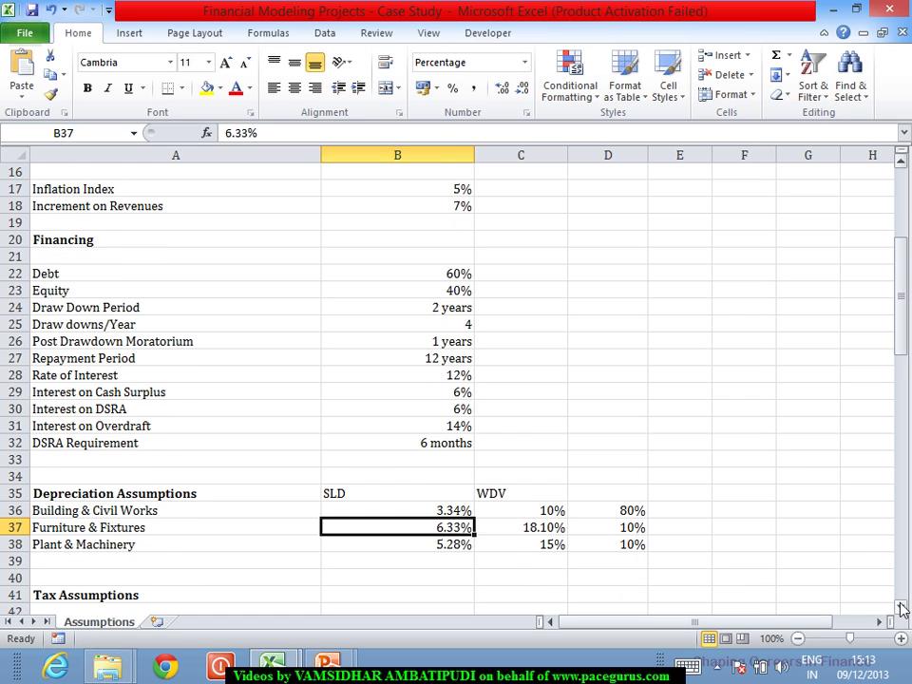
{"action": "key", "text": "Up"}
{"action": "key", "text": "Up"}
{"action": "key", "text": "Down"}
{"action": "key", "text": "Left"}
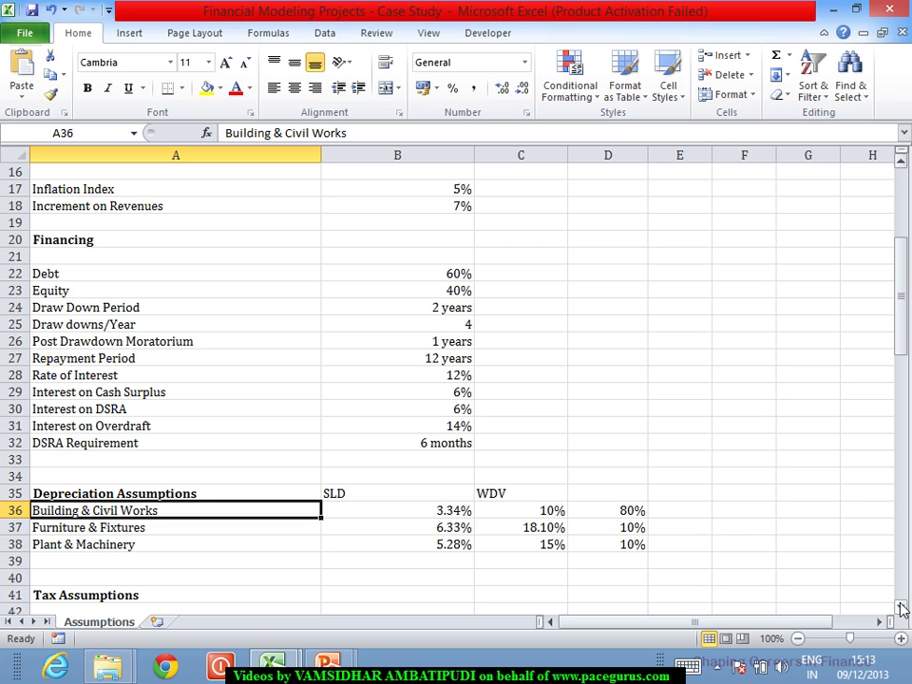
Go over the three asset classes under Depreciation Assumptions, from Building & Civil Works to Plant & Machinery.
{"action": "key", "text": "shift+Down"}
{"action": "key", "text": "shift+Down"}
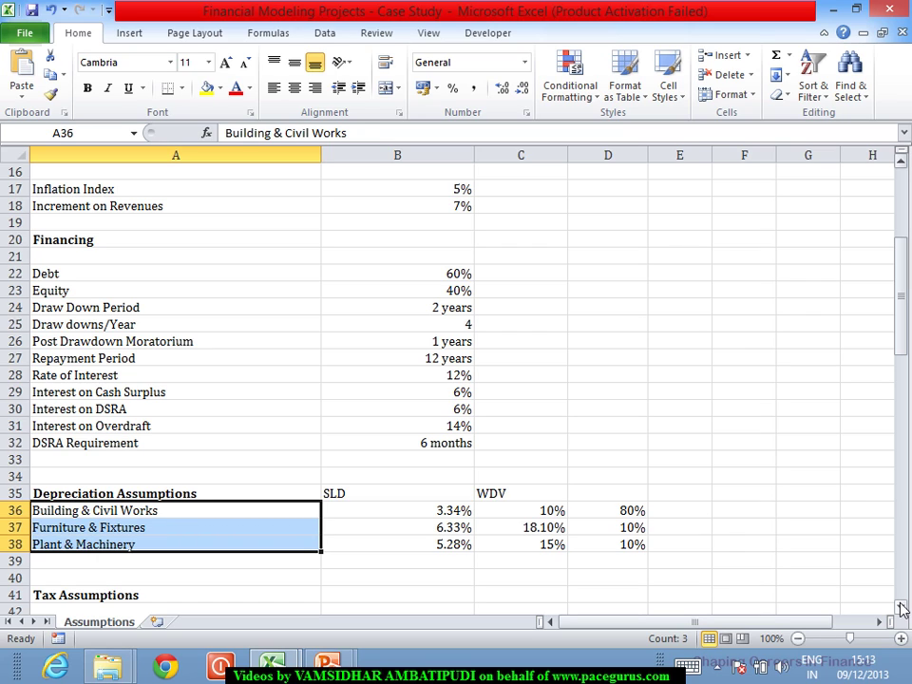
{"action": "key", "text": "Up"}
{"action": "key", "text": "Down"}
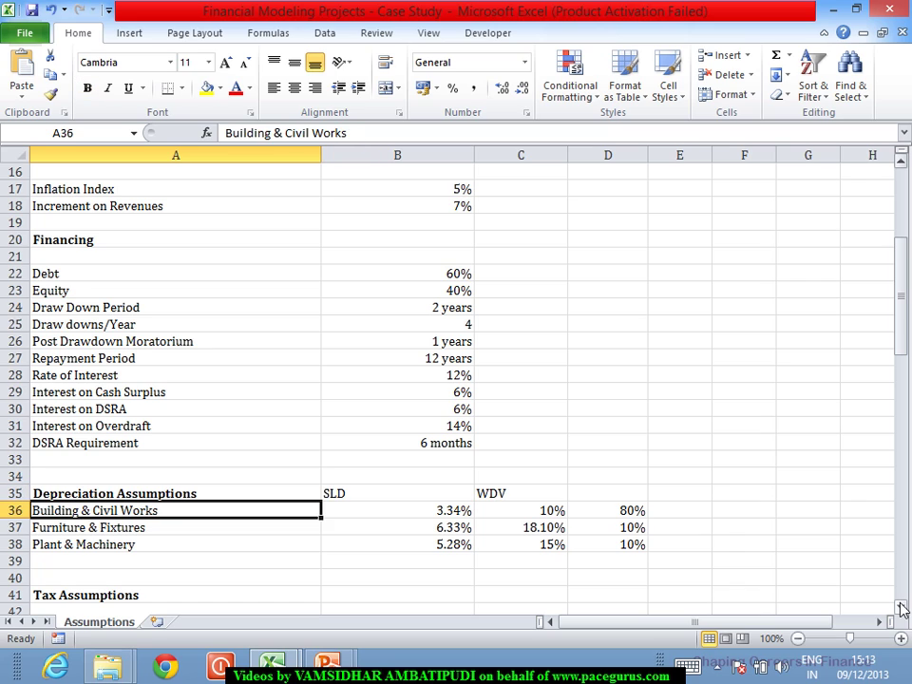
{"action": "key", "text": "Down"}
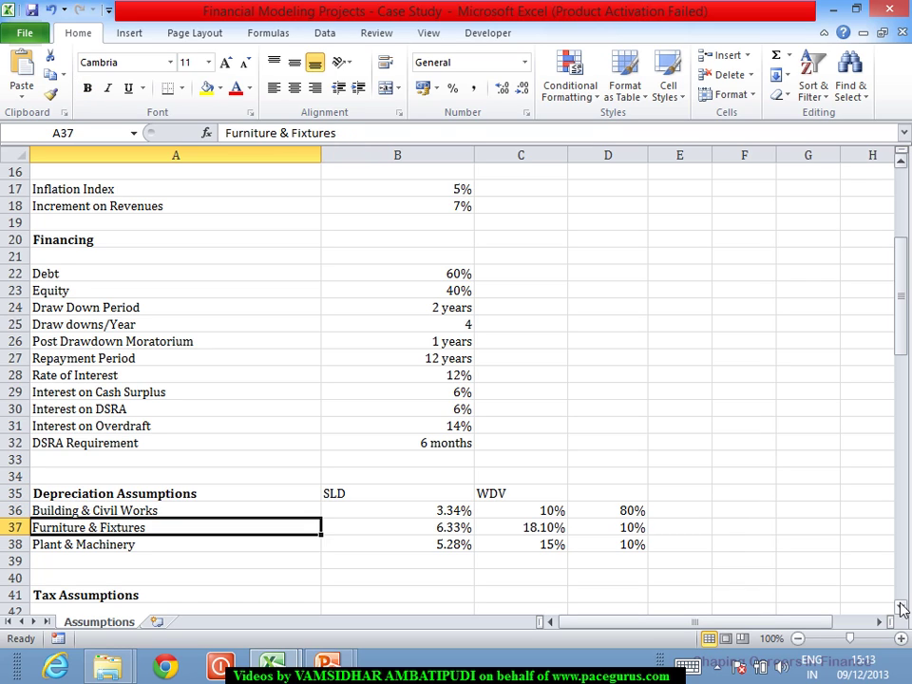
{"action": "key", "text": "Down"}
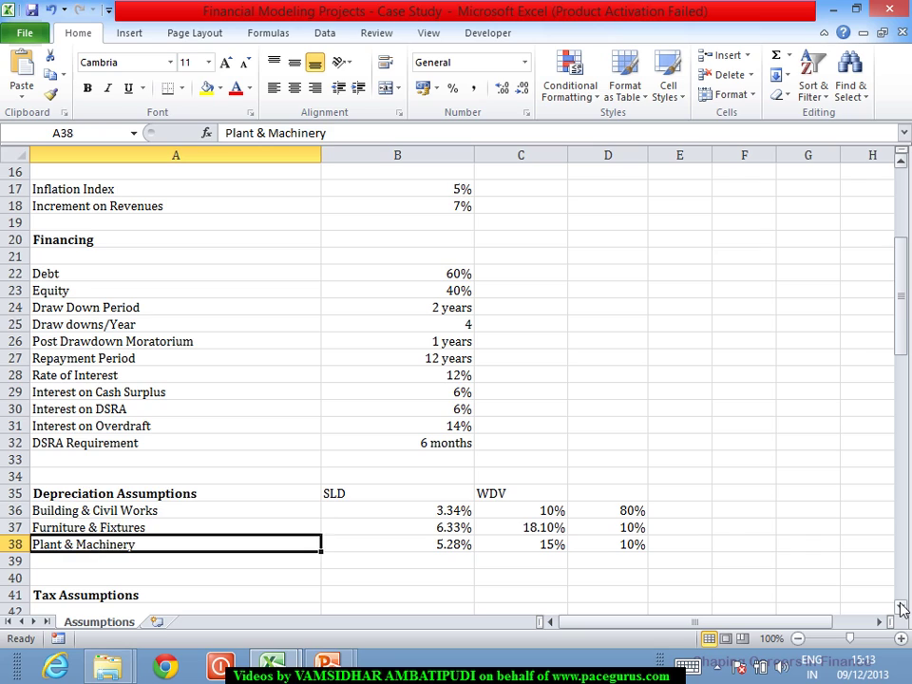
Check the percentages beside the WDV rates for the three asset classes, ending at Plant & Machinery.
{"action": "key", "text": "Up"}
{"action": "key", "text": "Up"}
{"action": "key", "text": "Right"}
{"action": "key", "text": "Right"}
{"action": "key", "text": "Right"}
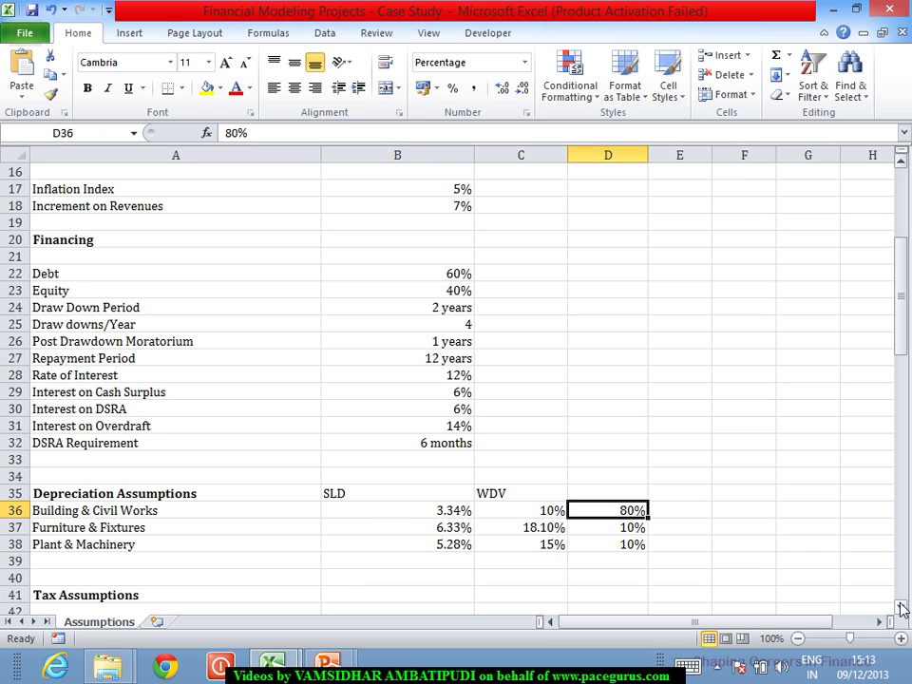
{"action": "key", "text": "Down"}
{"action": "key", "text": "Down"}
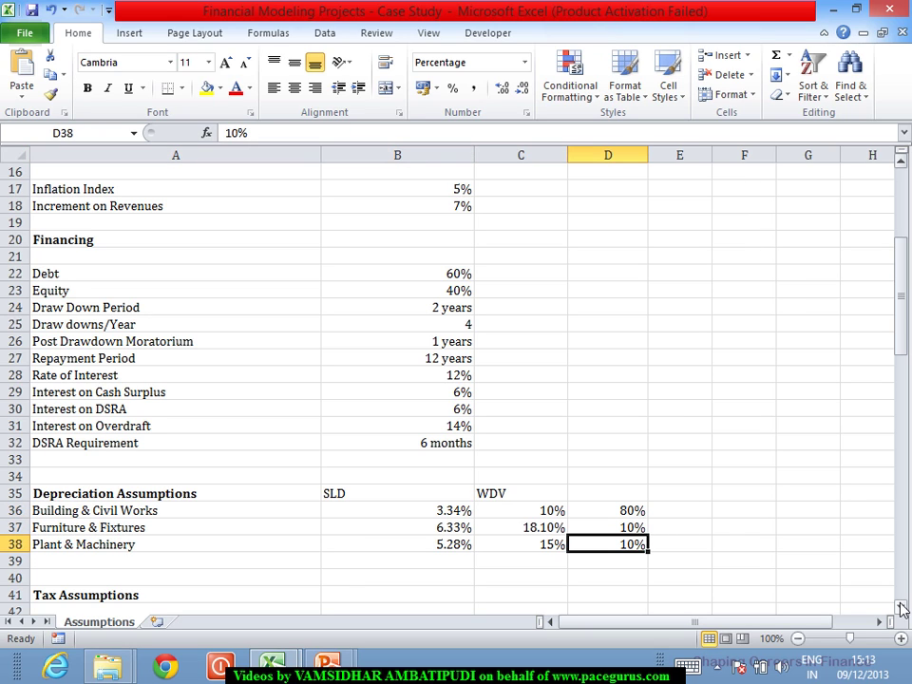
Run up and down the SLD depreciation rates from Building & Civil Works to Plant & Machinery.
{"action": "key", "text": "Left"}
{"action": "key", "text": "Left"}
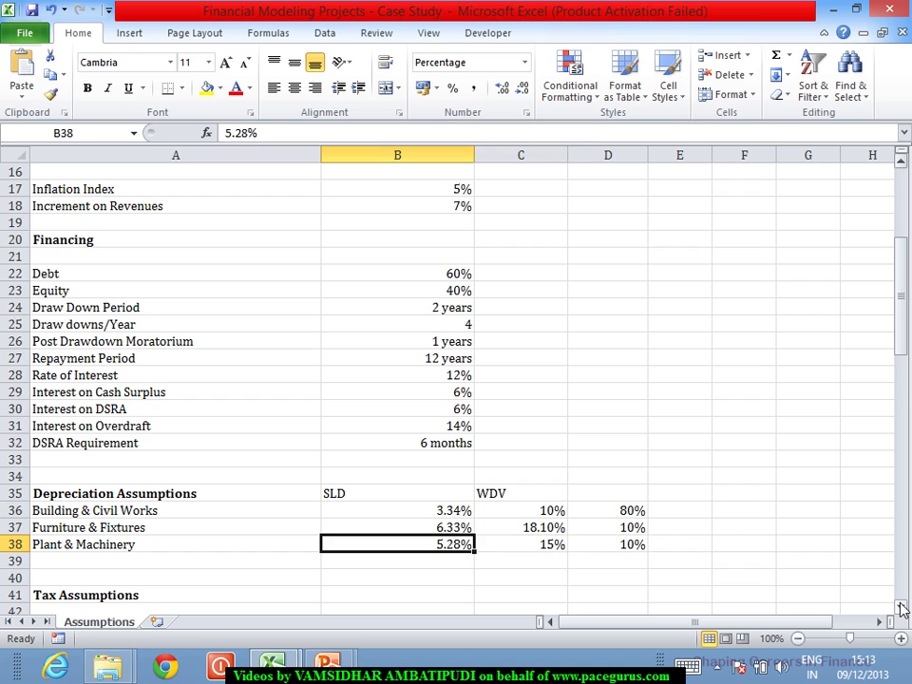
{"action": "key", "text": "Up"}
{"action": "key", "text": "Up"}
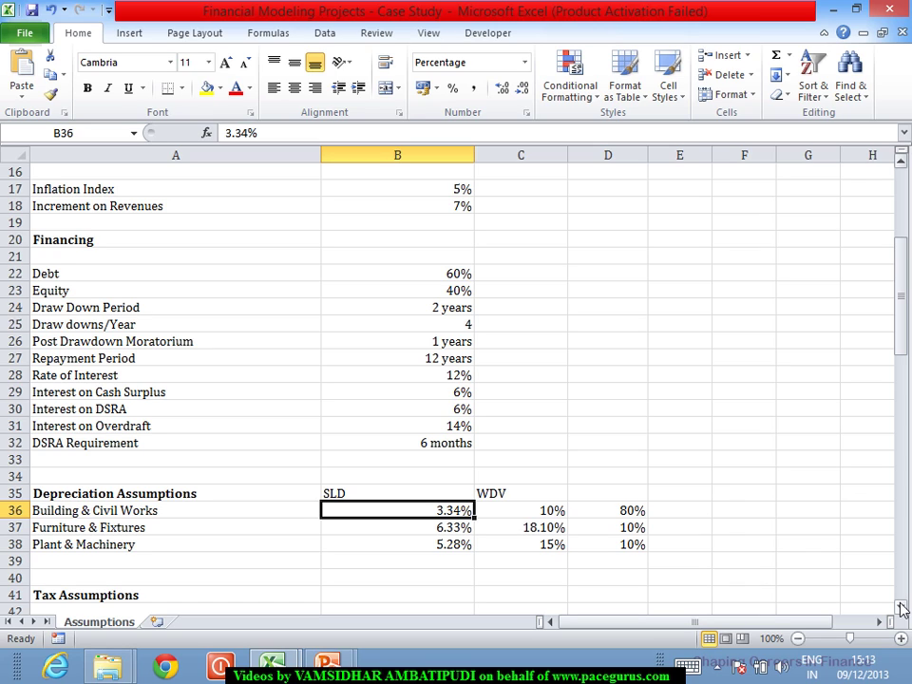
{"action": "key", "text": "Down"}
{"action": "key", "text": "Down"}
{"action": "key", "text": "Up"}
{"action": "key", "text": "Up"}
{"action": "key", "text": "Down"}
{"action": "key", "text": "Down"}
{"action": "key", "text": "Up"}
{"action": "key", "text": "Up"}
{"action": "key", "text": "Down"}
{"action": "key", "text": "Down"}
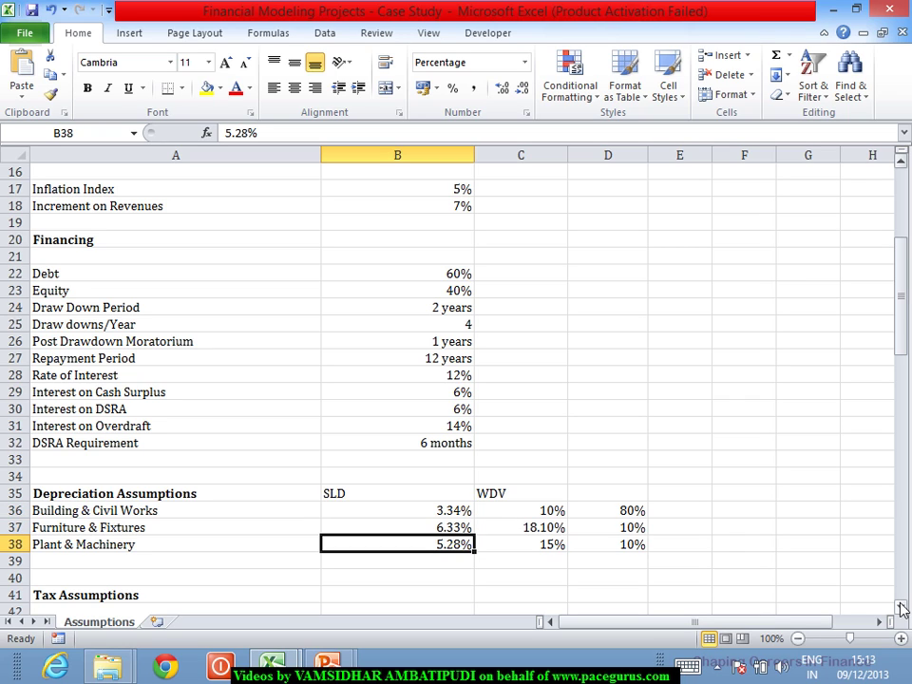
Go through the WDV depreciation rates of the three asset classes, returning to Building & Civil Works.
{"action": "key", "text": "Up"}
{"action": "key", "text": "Up"}
{"action": "key", "text": "Right"}
{"action": "key", "text": "Down"}
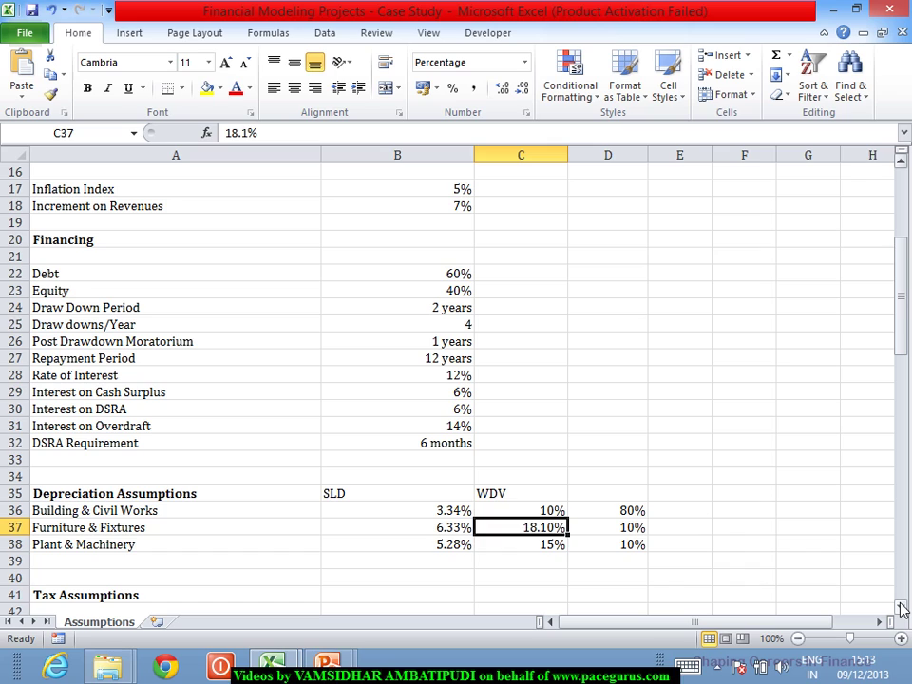
{"action": "key", "text": "Down"}
{"action": "key", "text": "Up"}
{"action": "key", "text": "Up"}
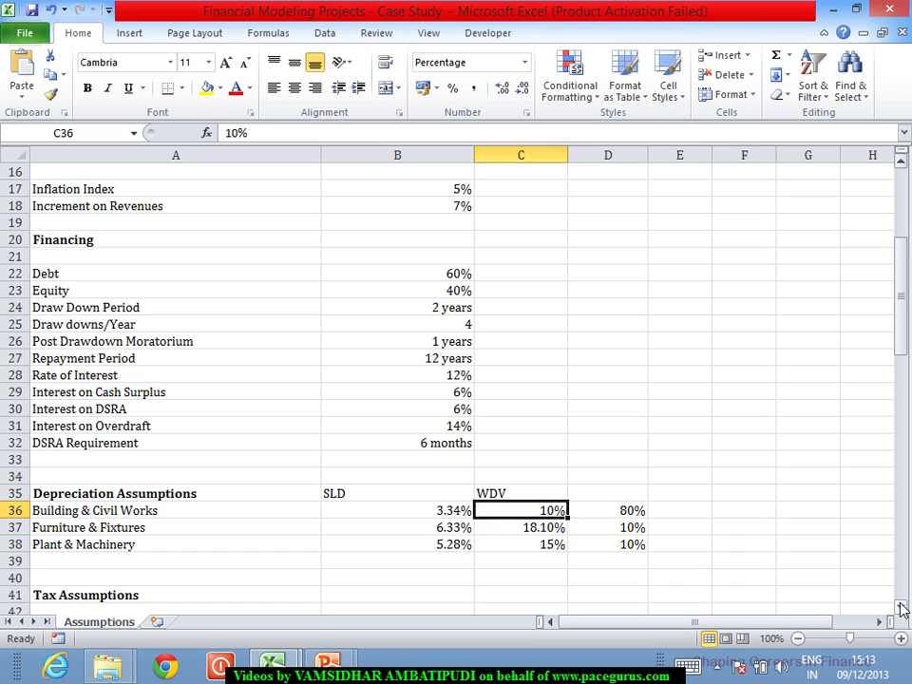
{"action": "key", "text": "Down"}
{"action": "key", "text": "Down"}
{"action": "key", "text": "Up"}
{"action": "key", "text": "Up"}
Go over the SLD depreciation rates once more, returning to the Building & Civil Works rate.
{"action": "key", "text": "Left"}
{"action": "key", "text": "Down"}
{"action": "key", "text": "Down"}
{"action": "key", "text": "Up"}
{"action": "key", "text": "Up"}
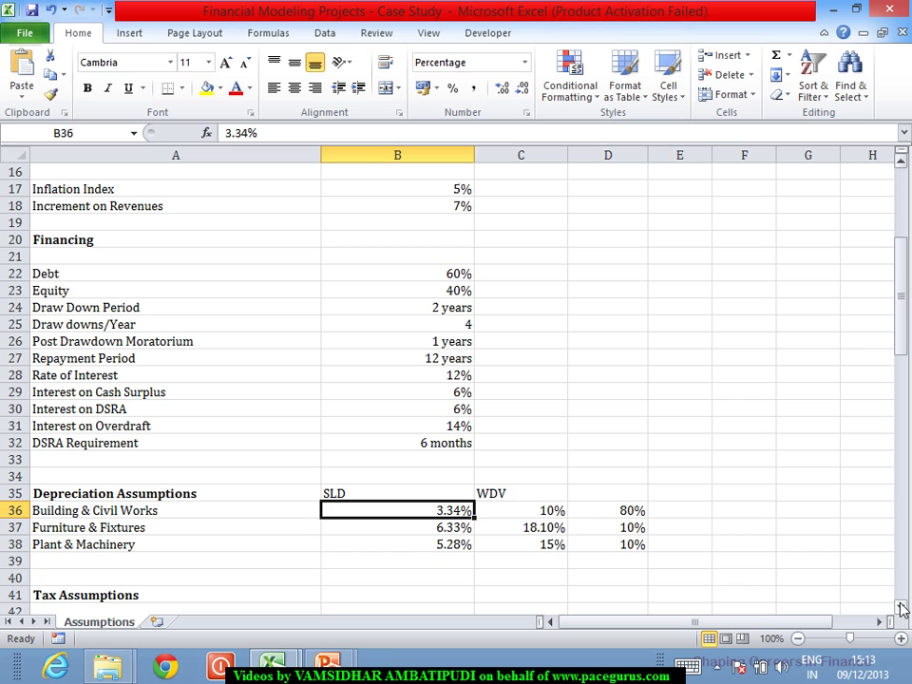
{"action": "key", "text": "Down"}
{"action": "key", "text": "Down"}
{"action": "key", "text": "Up"}
{"action": "key", "text": "Up"}
Compare the WDV depreciation rates with the SLD rates, ending at the WDV rate of Plant & Machinery.
{"action": "key", "text": "Right"}
{"action": "key", "text": "Down"}
{"action": "key", "text": "Down"}
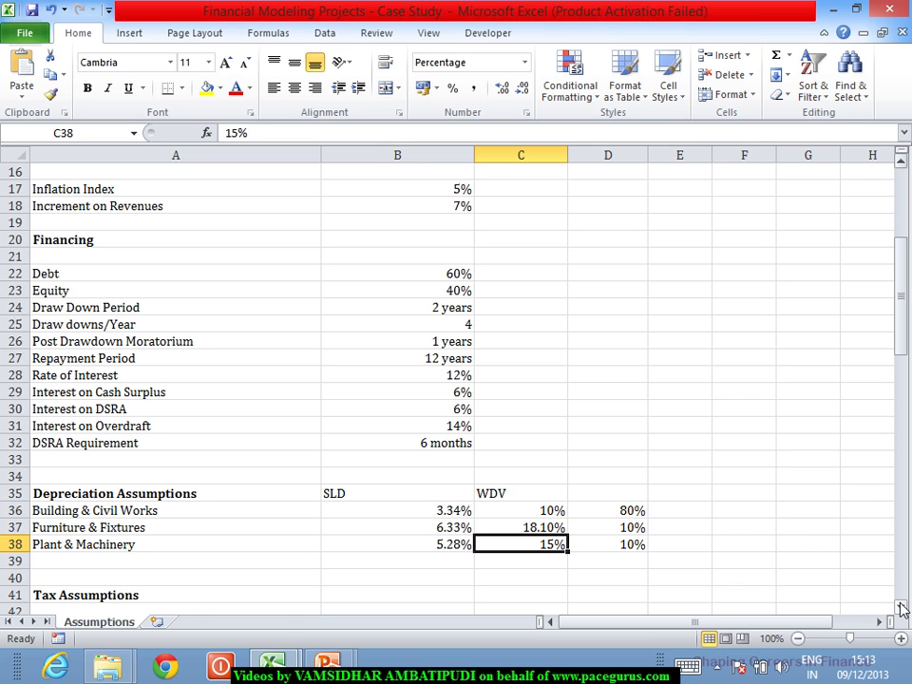
{"action": "key", "text": "Up"}
{"action": "key", "text": "Up"}
{"action": "key", "text": "Left"}
{"action": "key", "text": "Right"}
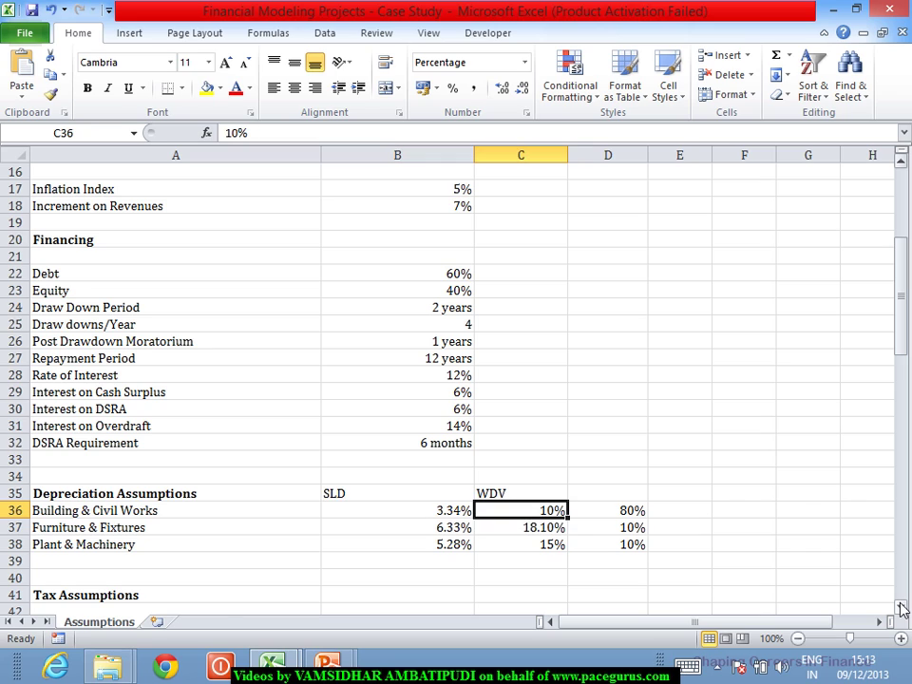
{"action": "key", "text": "Down"}
{"action": "key", "text": "Down"}
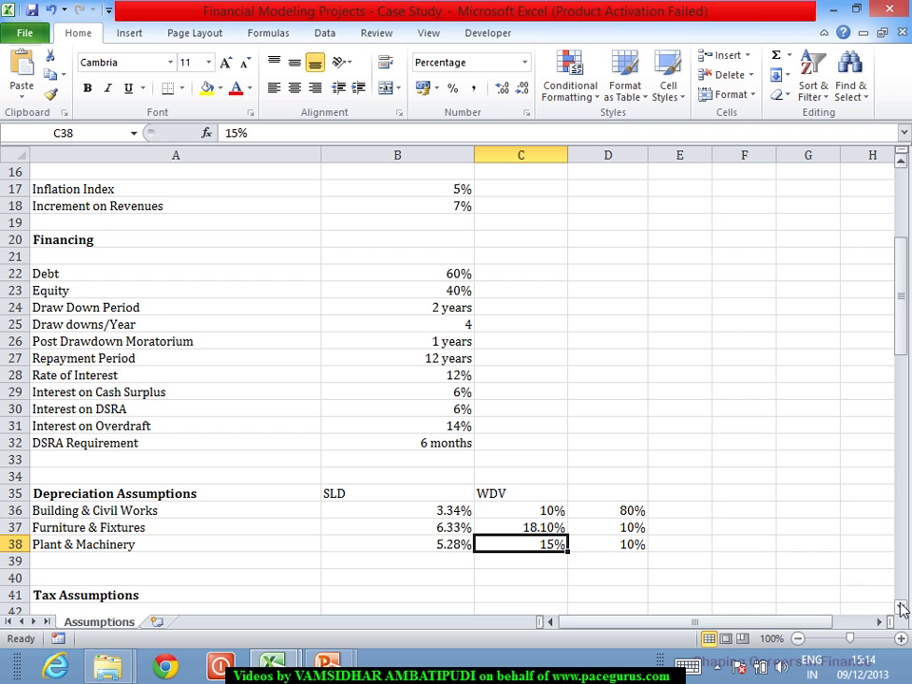
Move on to the Tax Assumptions section and review the Corporate Tax, MAT and Dividend Distribution Tax rates.
{"action": "key", "text": "Down"}
{"action": "key", "text": "Down"}
{"action": "key", "text": "Down"}
{"action": "key", "text": "Down"}
{"action": "key", "text": "Down"}
{"action": "key", "text": "Down"}
{"action": "key", "text": "Down"}
{"action": "key", "text": "Down"}
{"action": "key", "text": "Down"}
{"action": "key", "text": "Down"}
{"action": "key", "text": "Down"}
{"action": "key", "text": "Down"}
{"action": "key", "text": "Down"}
{"action": "key", "text": "Down"}
{"action": "key", "text": "Down"}
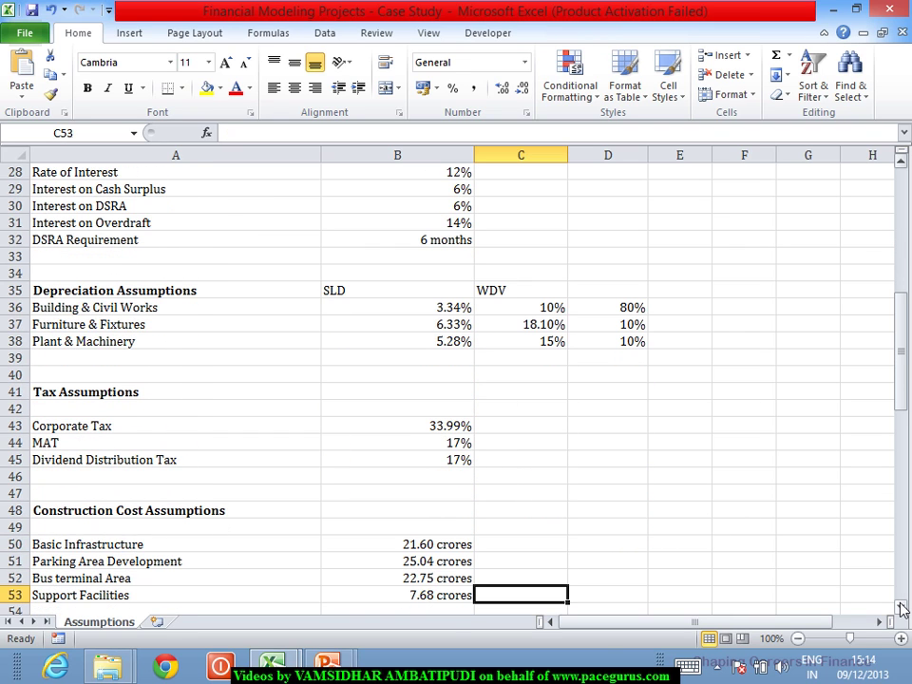
{"action": "key", "text": "Up"}
{"action": "key", "text": "Up"}
{"action": "key", "text": "Up"}
{"action": "key", "text": "Up"}
{"action": "key", "text": "Up"}
{"action": "key", "text": "Up"}
{"action": "key", "text": "Up"}
{"action": "key", "text": "Up"}
{"action": "key", "text": "Up"}
{"action": "key", "text": "Up"}
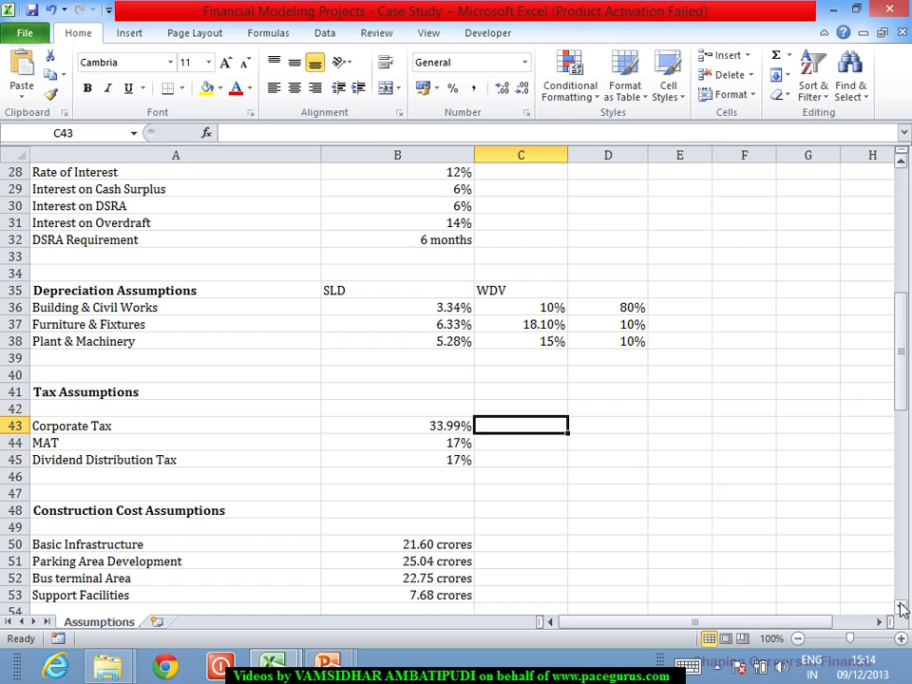
{"action": "key", "text": "Left"}
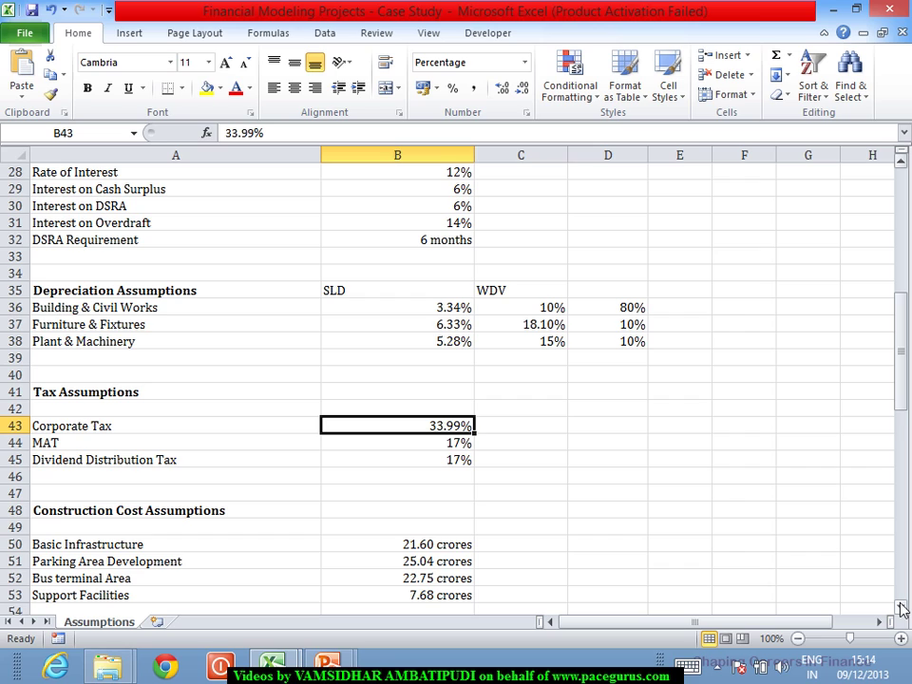
{"action": "key", "text": "Down"}
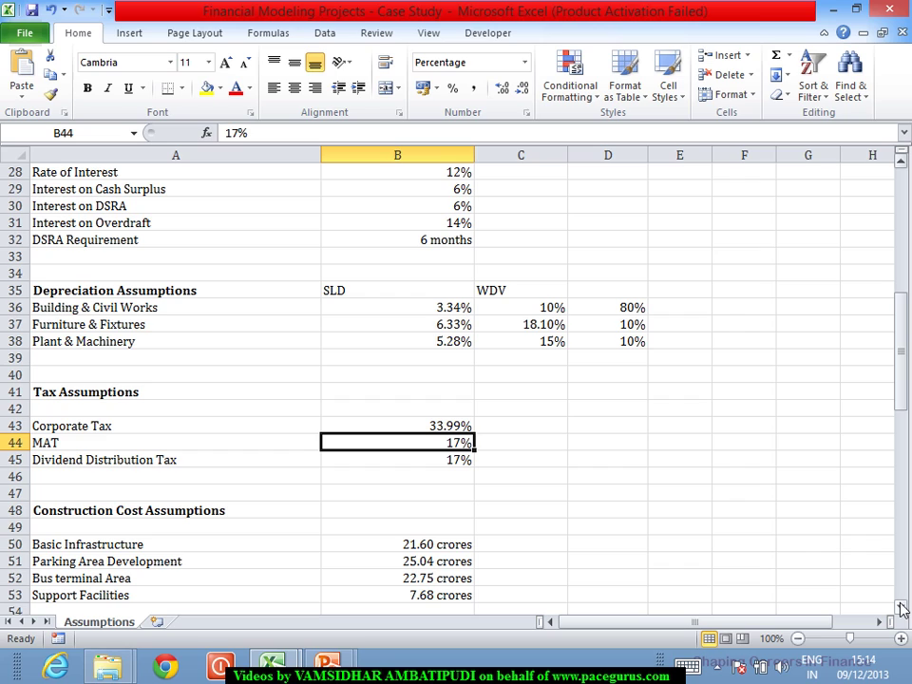
{"action": "key", "text": "Down"}
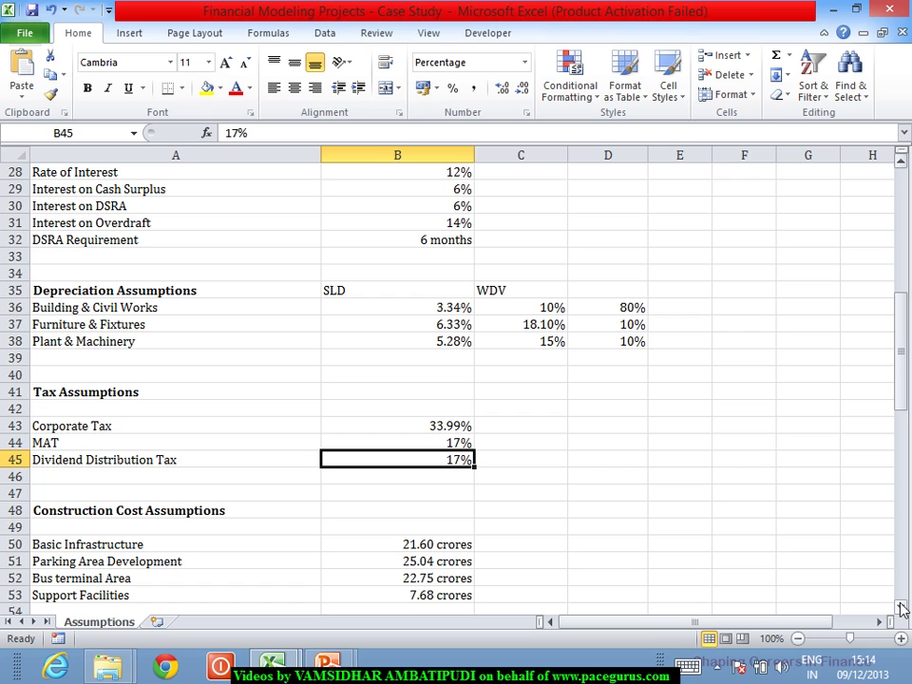
Review the Construction Cost Assumptions amounts from Basic Infrastructure down to Support Facilities.
{"action": "key", "text": "Down"}
{"action": "key", "text": "Down"}
{"action": "key", "text": "Down"}
{"action": "key", "text": "Down"}
{"action": "key", "text": "Down"}
{"action": "key", "text": "Down"}
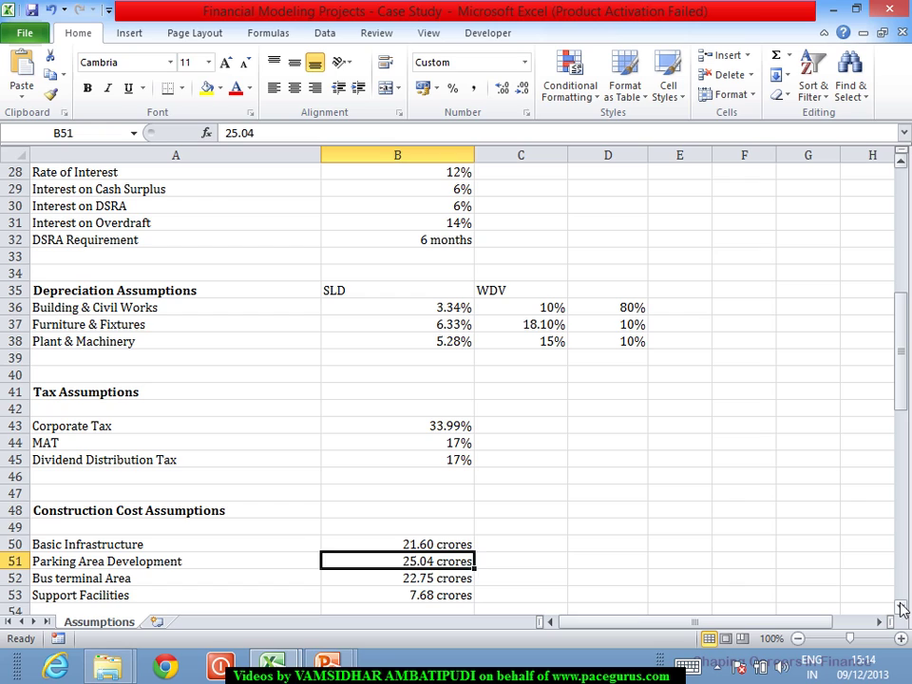
{"action": "key", "text": "Up"}
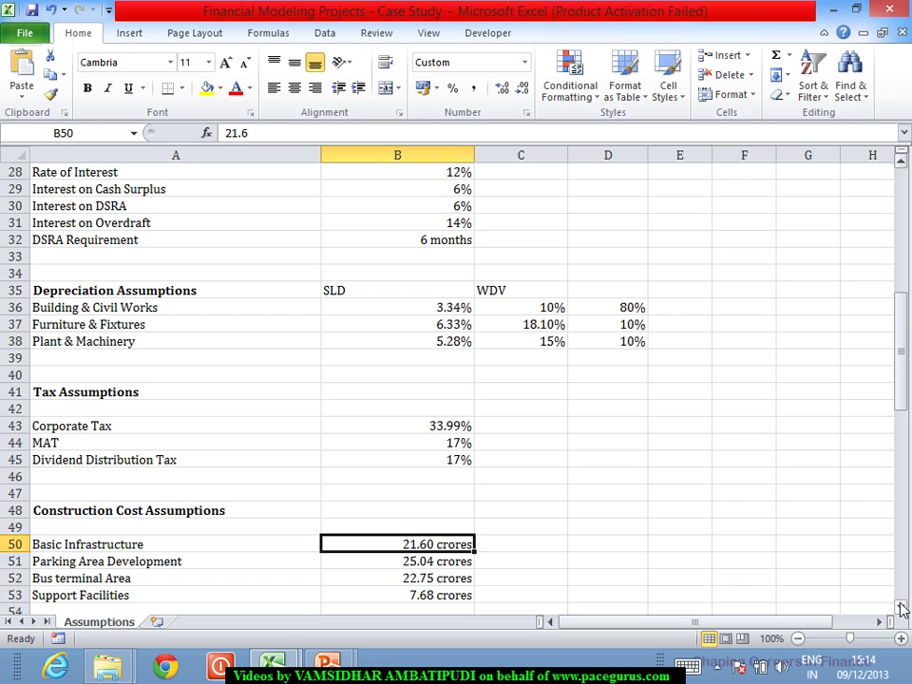
{"action": "key", "text": "Down"}
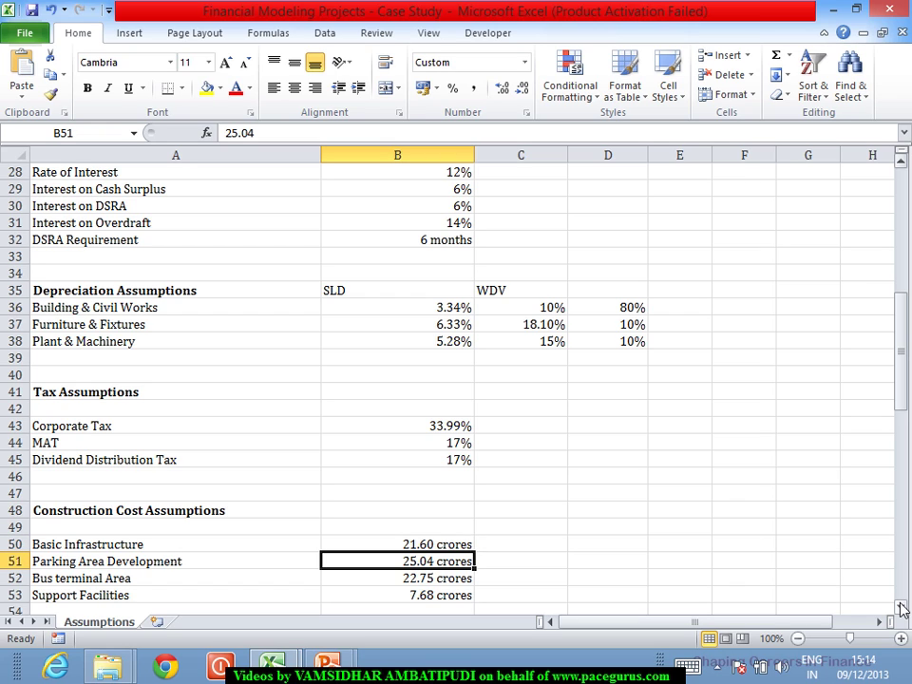
{"action": "key", "text": "Up"}
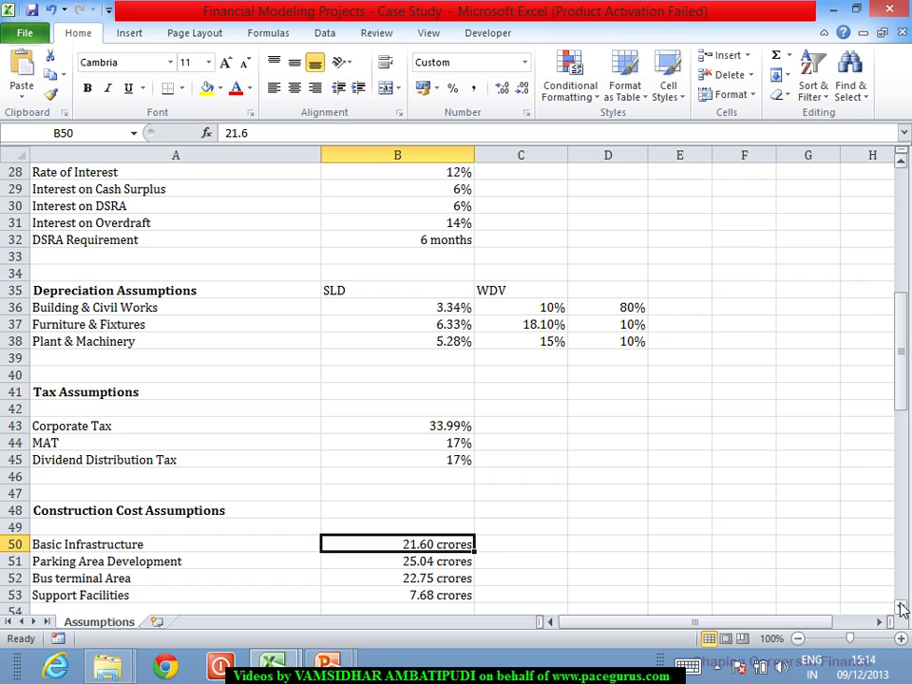
{"action": "key", "text": "Left"}
{"action": "key", "text": "Right"}
{"action": "key", "text": "Down"}
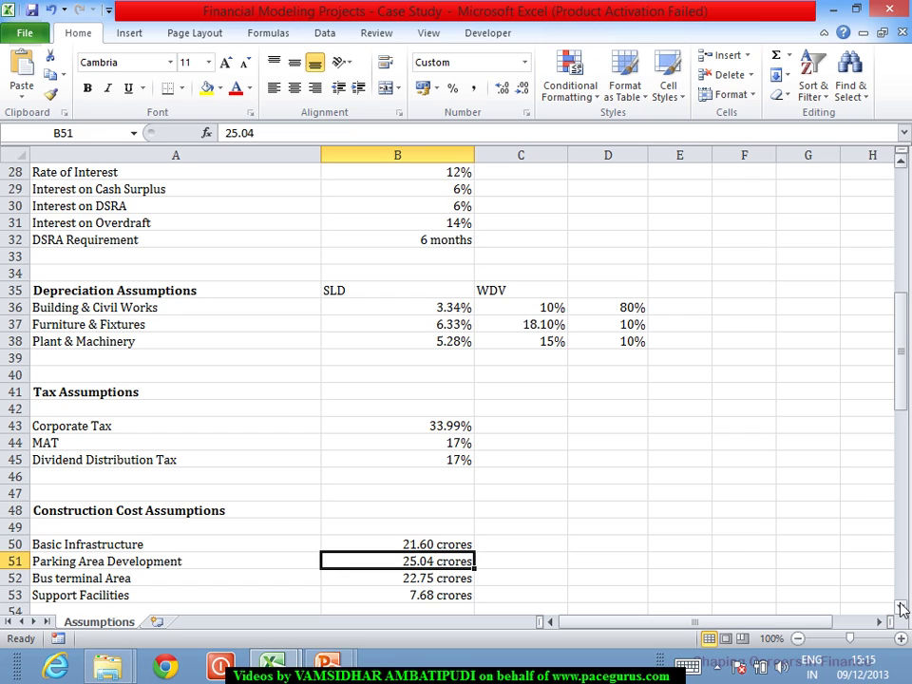
{"action": "key", "text": "Down"}
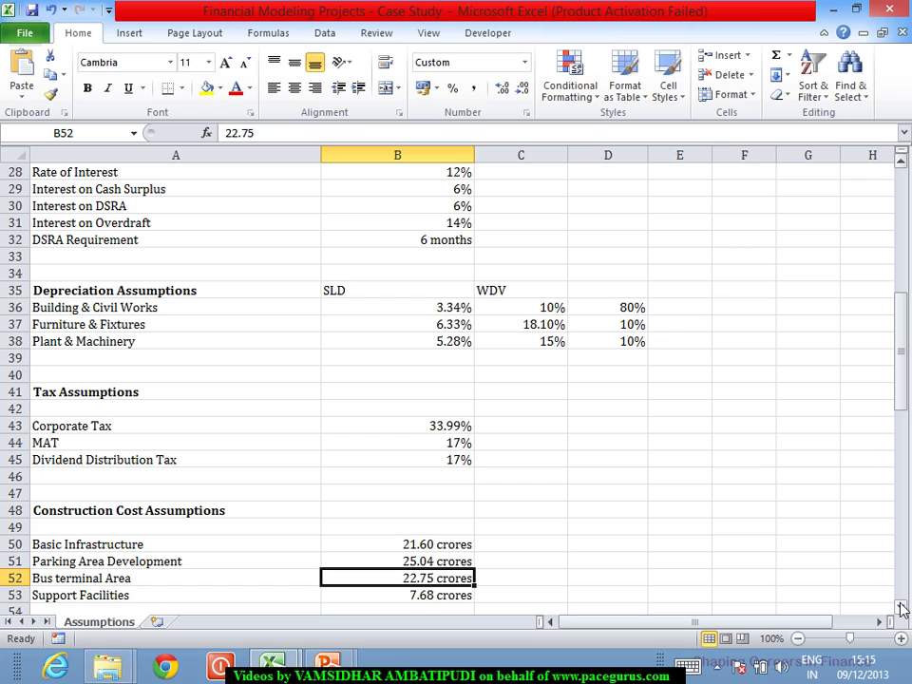
{"action": "key", "text": "Down"}
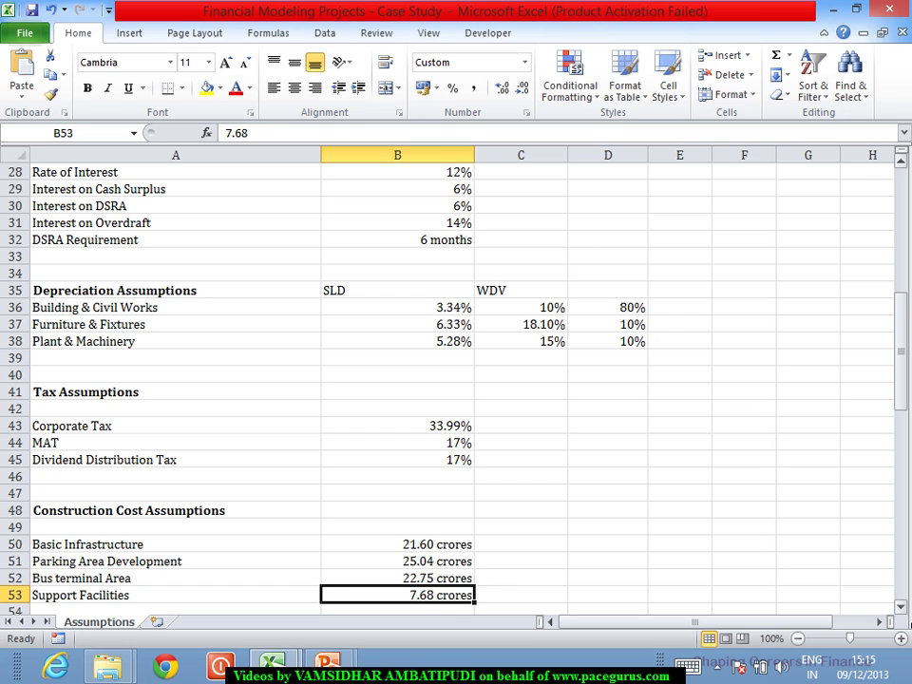
Move on to the Other Cost Assumptions section and examine the Preoperative Cost and Project Development Cost percentages.
{"action": "left_click", "coordinate": [900, 610]}
{"action": "left_click", "coordinate": [902, 610]}
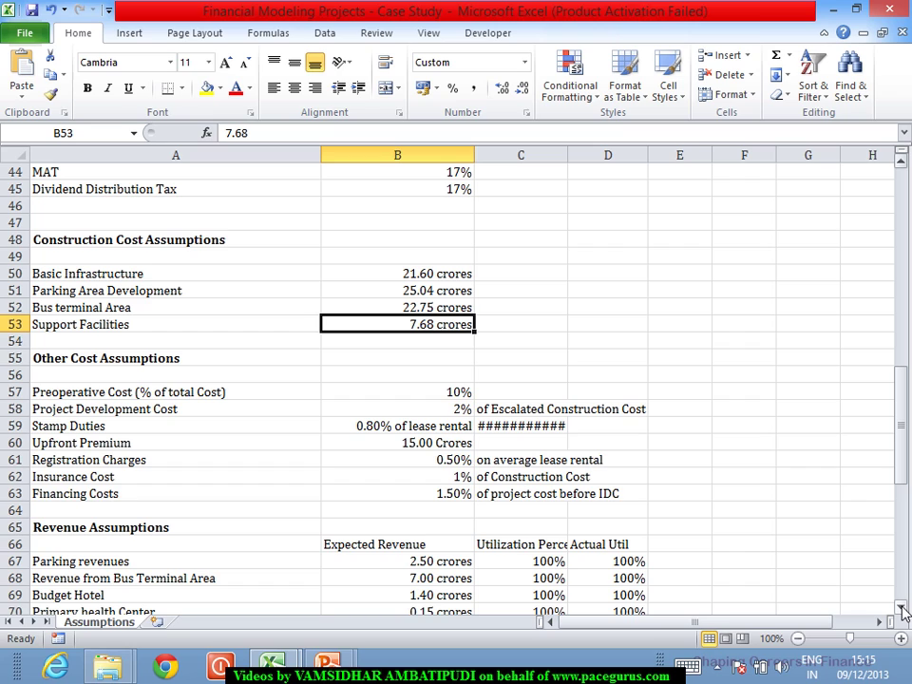
{"action": "key", "text": "Down"}
{"action": "key", "text": "Down"}
{"action": "key", "text": "Down"}
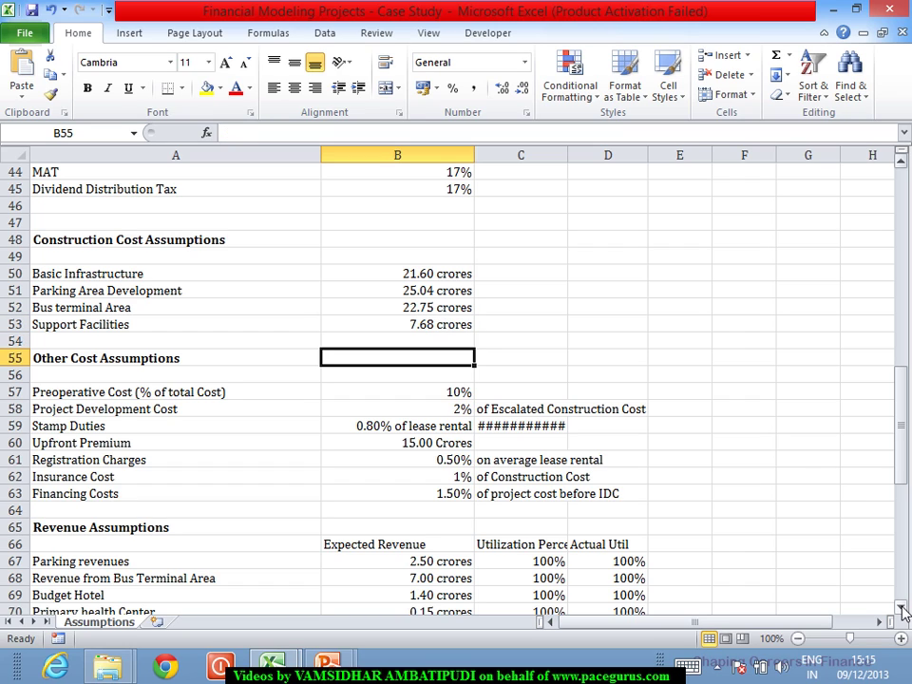
{"action": "key", "text": "Down"}
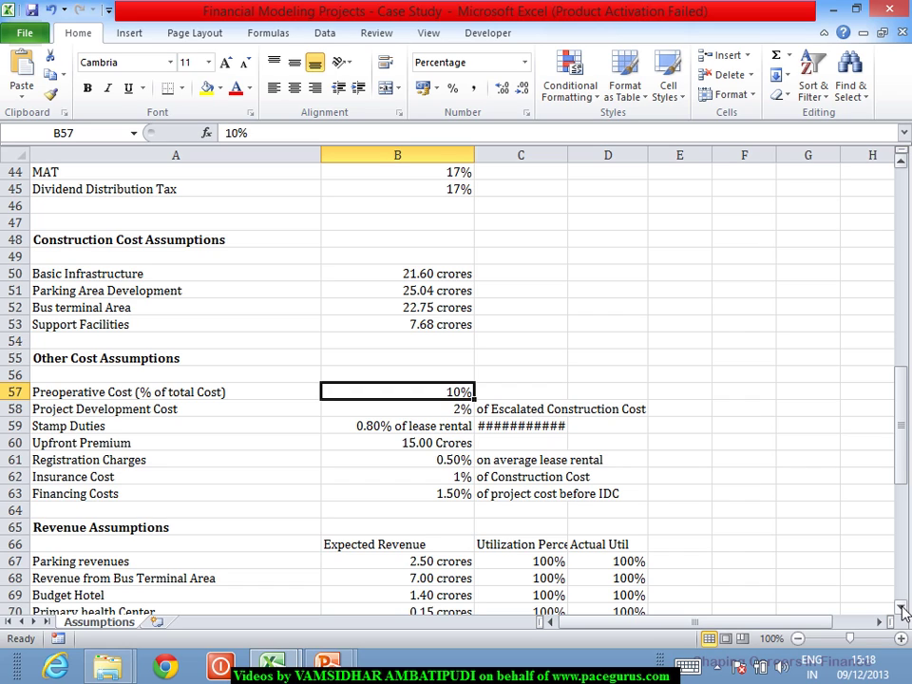
{"action": "key", "text": "Down"}
{"action": "key", "text": "Down"}
{"action": "key", "text": "Down"}
{"action": "key", "text": "Down"}
{"action": "key", "text": "Down"}
{"action": "key", "text": "Down"}
{"action": "key", "text": "Down"}
{"action": "key", "text": "Down"}
{"action": "key", "text": "Down"}
{"action": "key", "text": "Down"}
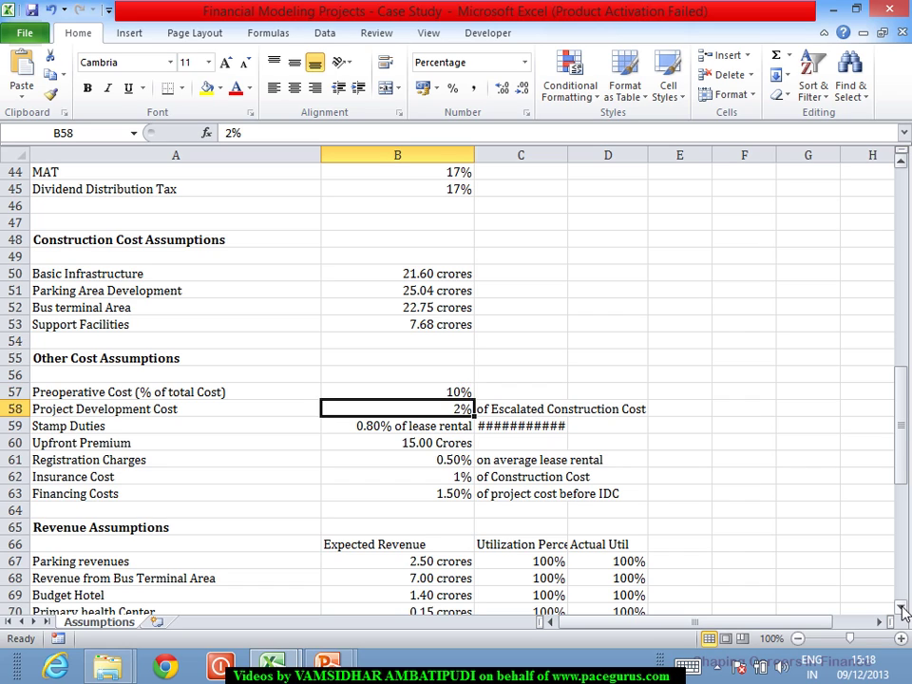
Move on to the Revenue Assumptions section and select the expected revenue for Parking revenues.
{"action": "key", "text": "Down"}
{"action": "key", "text": "Down"}
{"action": "key", "text": "Down"}
{"action": "key", "text": "Down"}
{"action": "key", "text": "Down"}
{"action": "key", "text": "Down"}
{"action": "key", "text": "Down"}
{"action": "key", "text": "Down"}
{"action": "key", "text": "Down"}
{"action": "key", "text": "Down"}
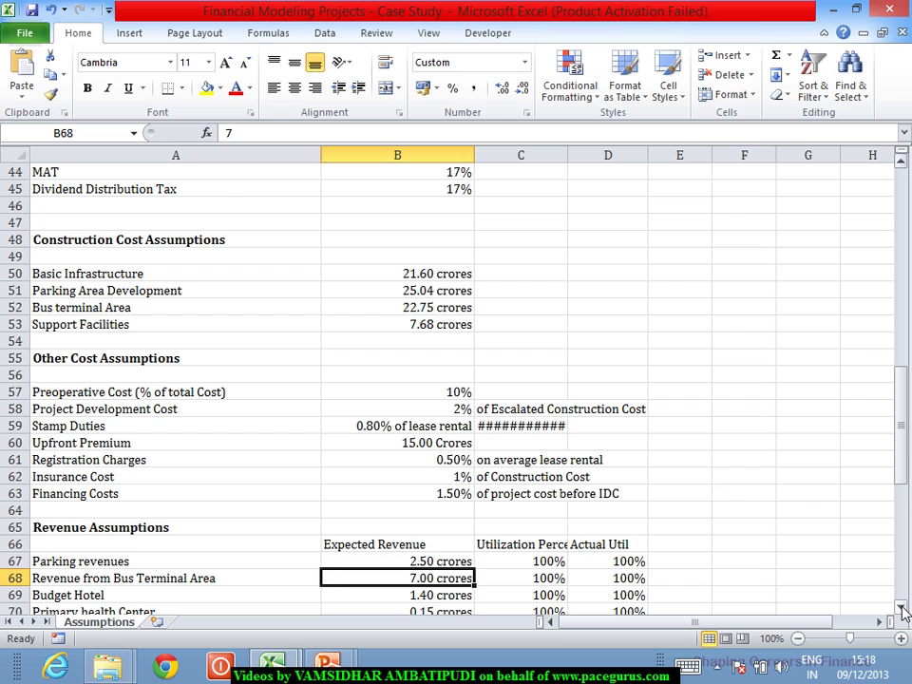
{"action": "key", "text": "Up"}
{"action": "key", "text": "Up"}
{"action": "key", "text": "Up"}
{"action": "key", "text": "Up"}
{"action": "key", "text": "Up"}
{"action": "key", "text": "Up"}
{"action": "key", "text": "Up"}
{"action": "key", "text": "Up"}
{"action": "key", "text": "Up"}
{"action": "key", "text": "Up"}
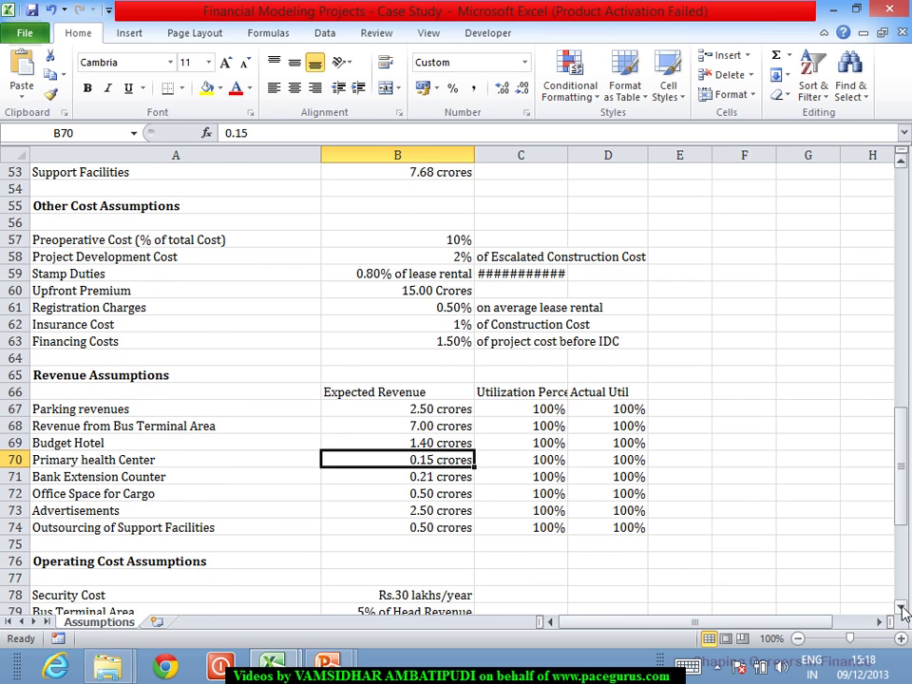
{"action": "key", "text": "Left"}
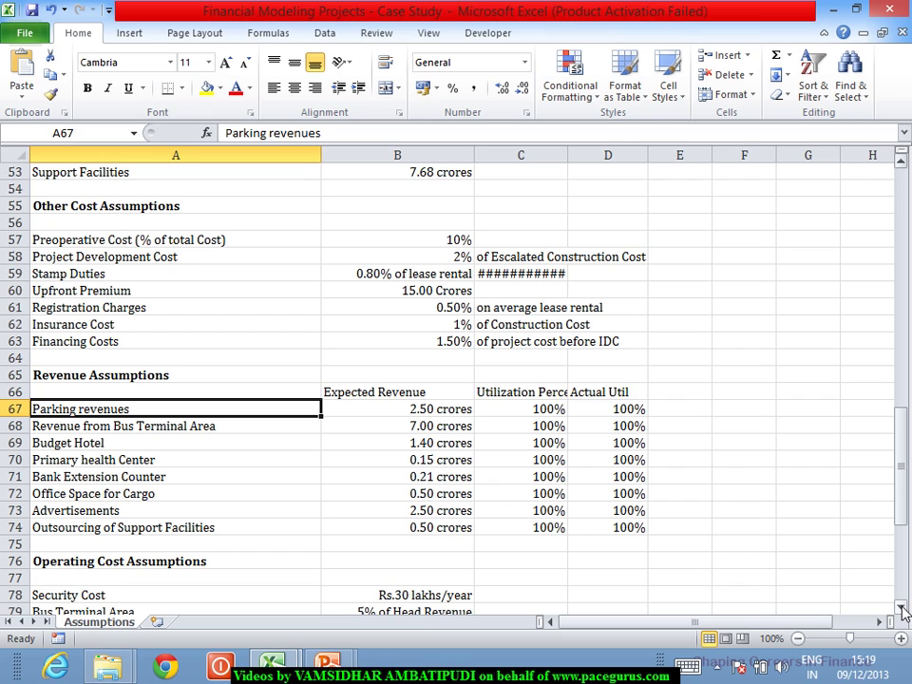
{"action": "key", "text": "Right"}
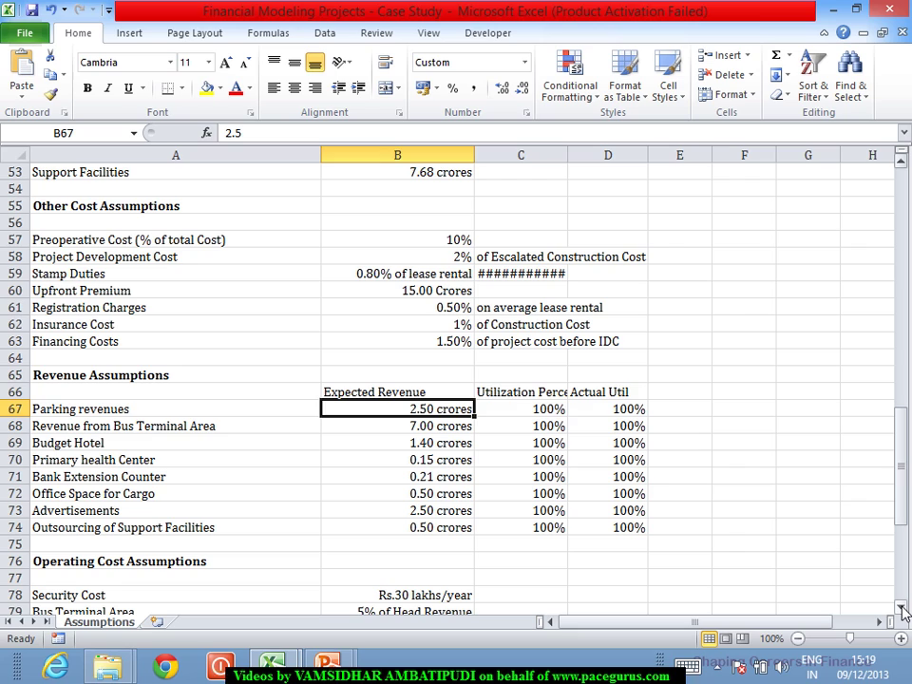
Check the utilization percentage and actual utilization for Parking revenues, ending back on its expected revenue.
{"action": "key", "text": "Right"}
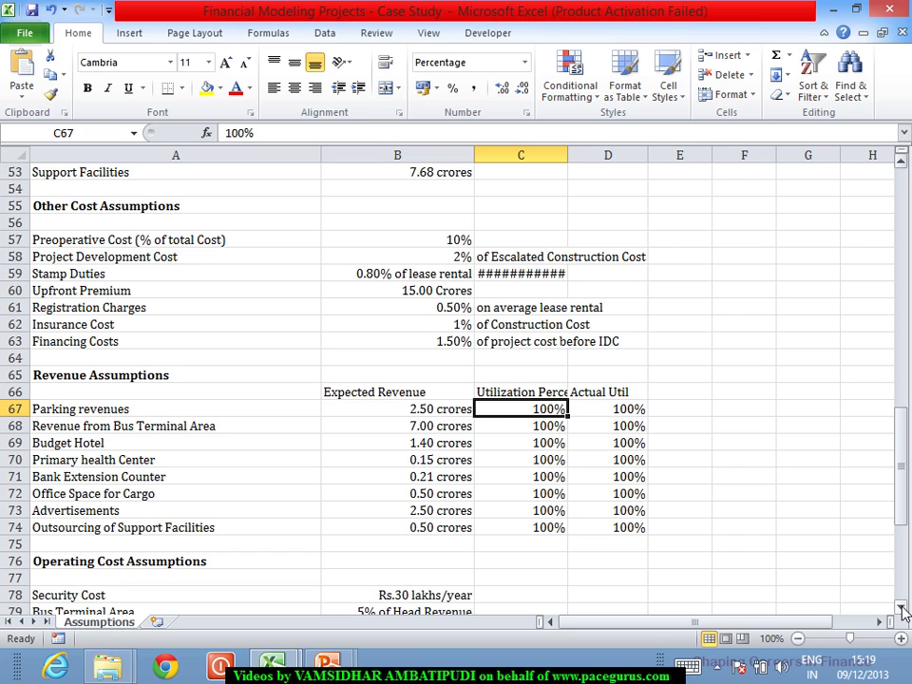
{"action": "key", "text": "Right"}
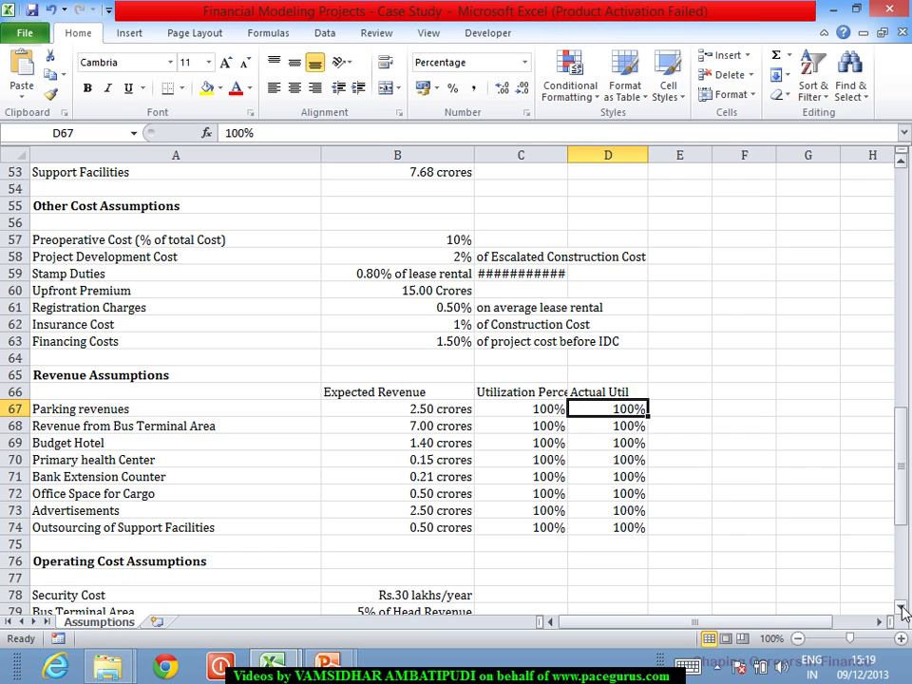
{"action": "key", "text": "Left"}
{"action": "key", "text": "Left"}
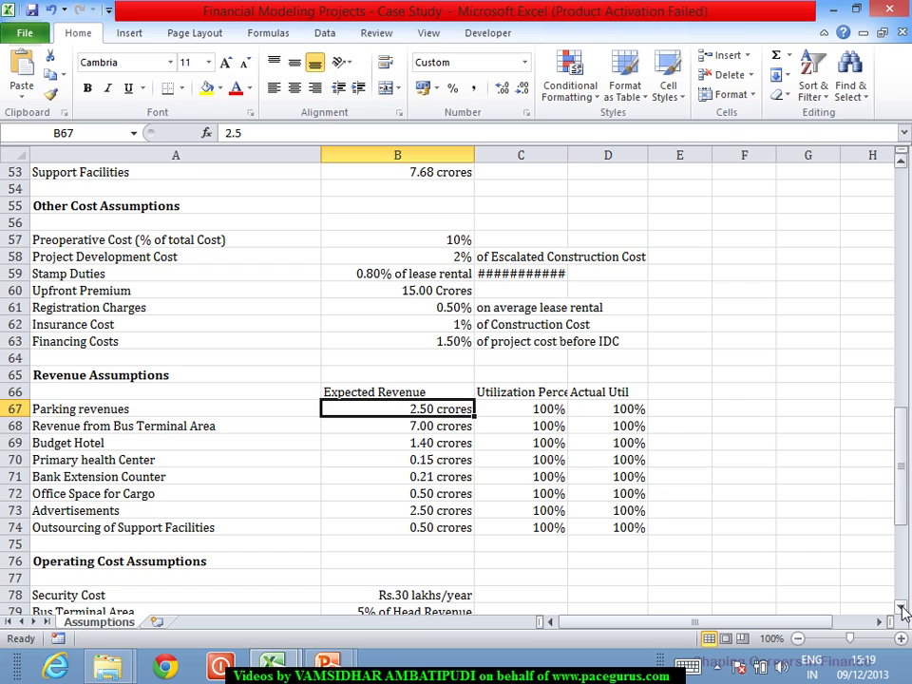
Review the remaining Revenue Assumptions items from Revenue from Bus Terminal Area down to Outsourcing of Support Facilities.
{"action": "key", "text": "Left"}
{"action": "key", "text": "Down"}
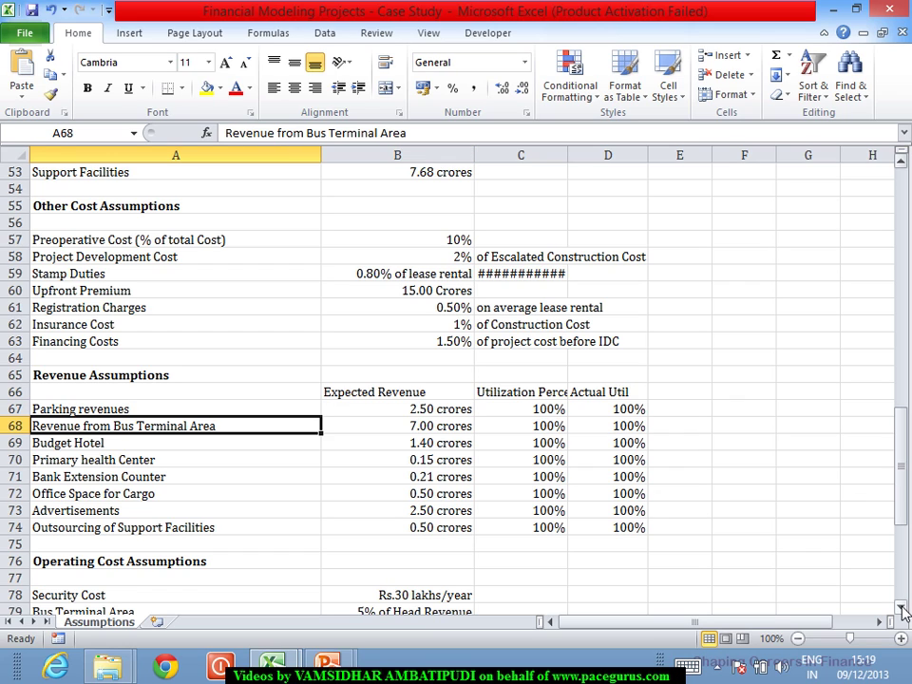
{"action": "key", "text": "Down"}
{"action": "key", "text": "Down"}
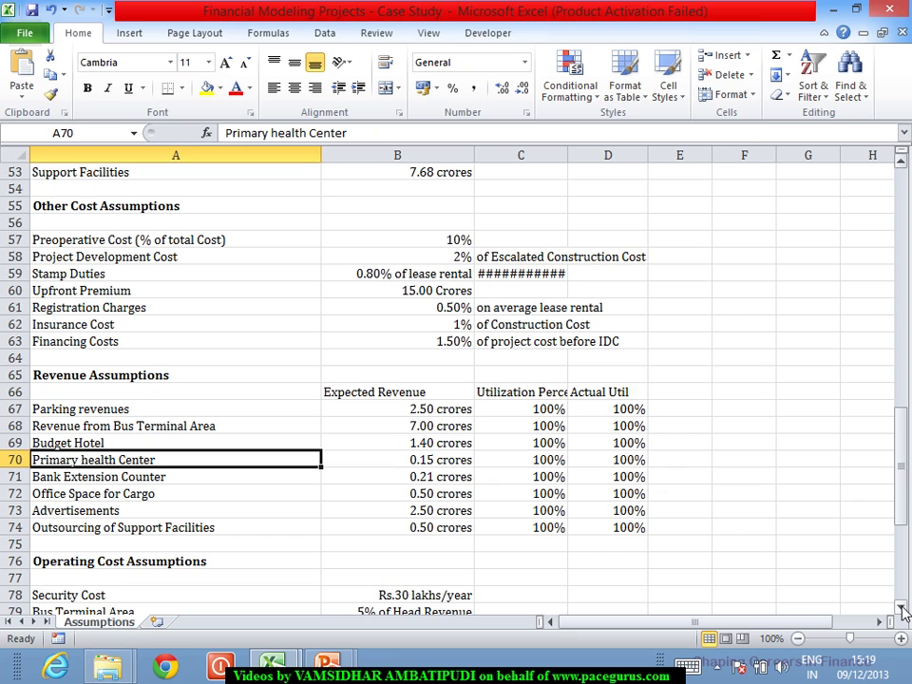
{"action": "key", "text": "Down"}
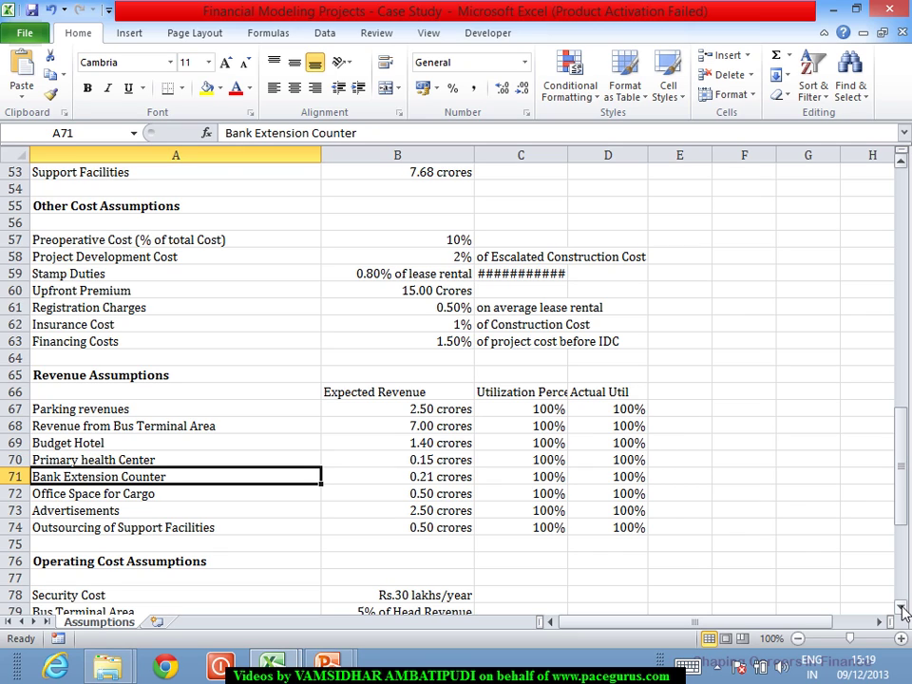
{"action": "key", "text": "Down"}
{"action": "key", "text": "Down"}
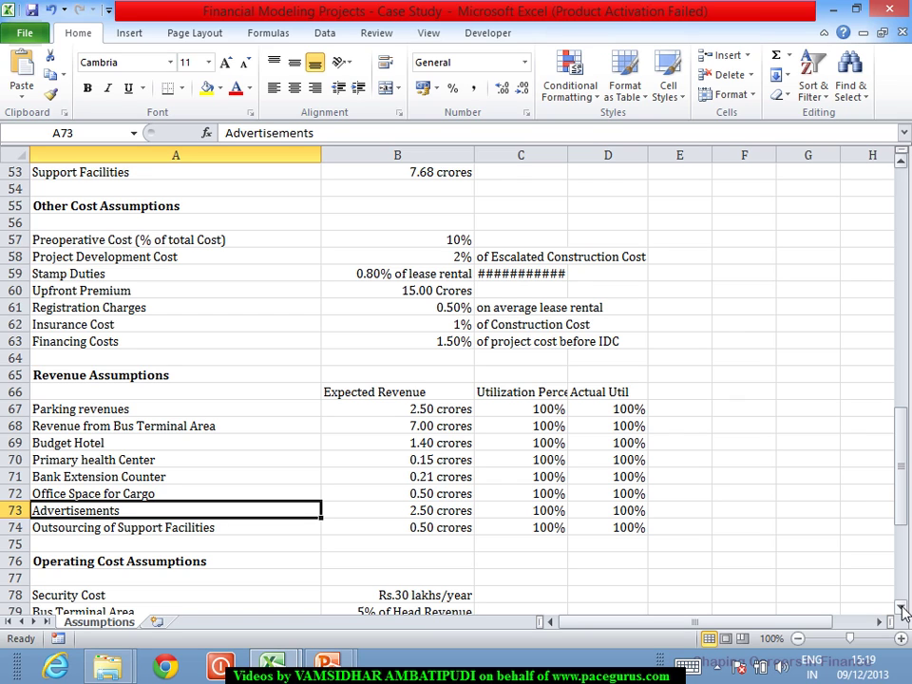
{"action": "key", "text": "Down"}
Move on to the Operating Cost Assumptions section, look over its full extent and select the Security Cost item.
{"action": "key", "text": "Down"}
{"action": "key", "text": "Down"}
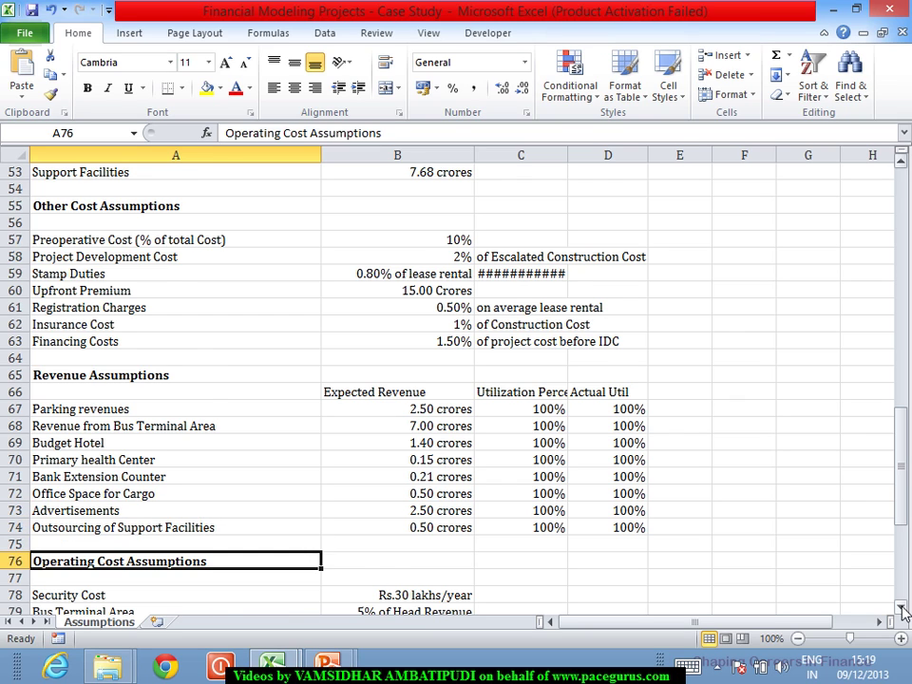
{"action": "key", "text": "Down"}
{"action": "key", "text": "Down"}
{"action": "key", "text": "Down"}
{"action": "key", "text": "Down"}
{"action": "key", "text": "Down"}
{"action": "key", "text": "Down"}
{"action": "key", "text": "Down"}
{"action": "key", "text": "Down"}
{"action": "key", "text": "Down"}
{"action": "key", "text": "Down"}
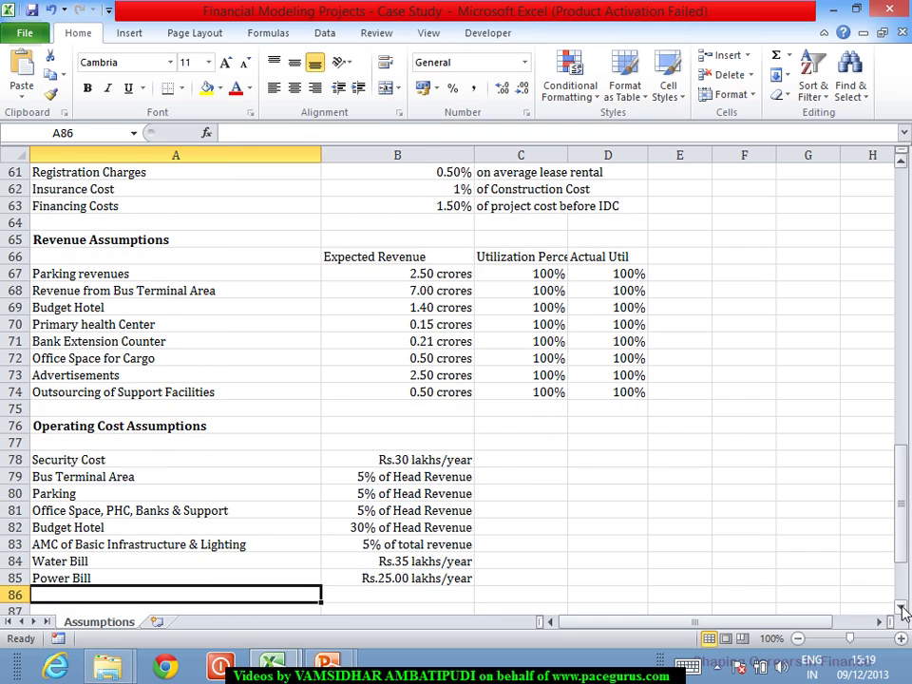
{"action": "key", "text": "Up"}
{"action": "key", "text": "Up"}
{"action": "key", "text": "Up"}
{"action": "key", "text": "Up"}
{"action": "key", "text": "Up"}
{"action": "key", "text": "Up"}
{"action": "key", "text": "Up"}
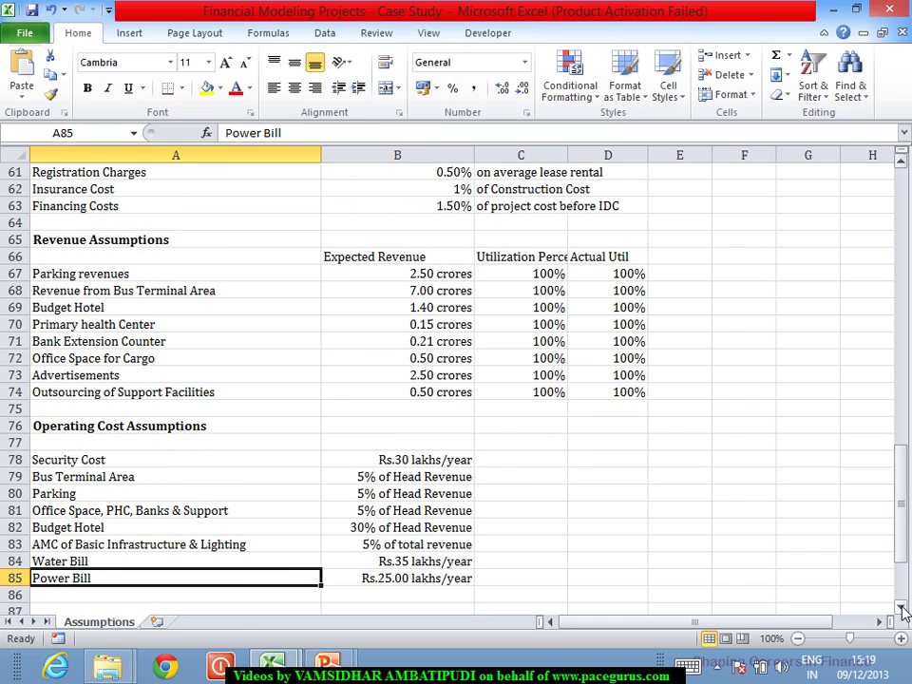
{"action": "key", "text": "Down"}
{"action": "key", "text": "Up"}
{"action": "key", "text": "Up"}
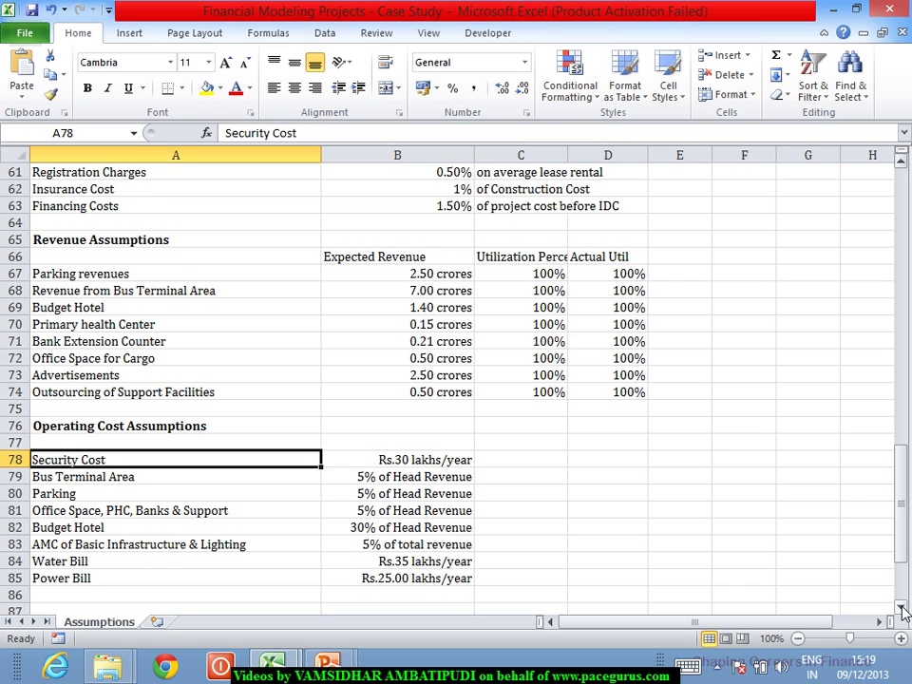
Review the Operating Cost Assumptions items one by one from Bus Terminal Area down to Power Bill.
{"action": "key", "text": "Down"}
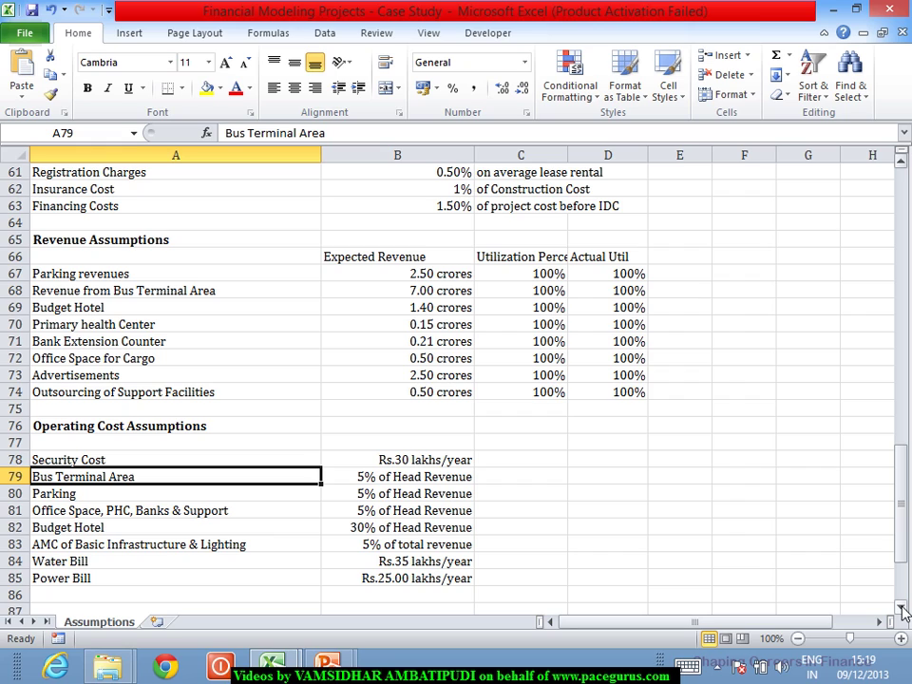
{"action": "key", "text": "Down"}
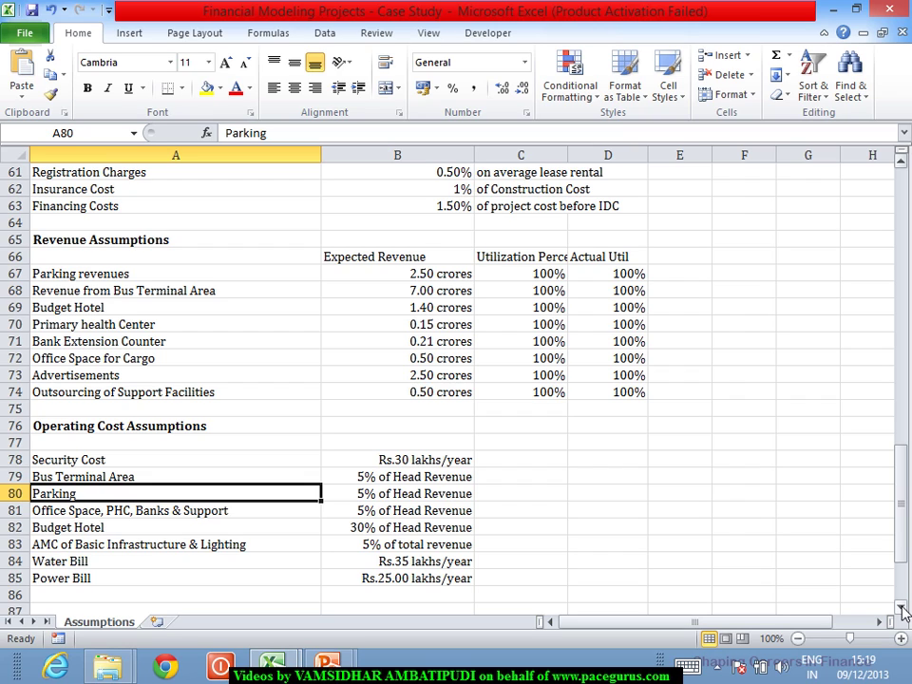
{"action": "key", "text": "Down"}
{"action": "key", "text": "Down"}
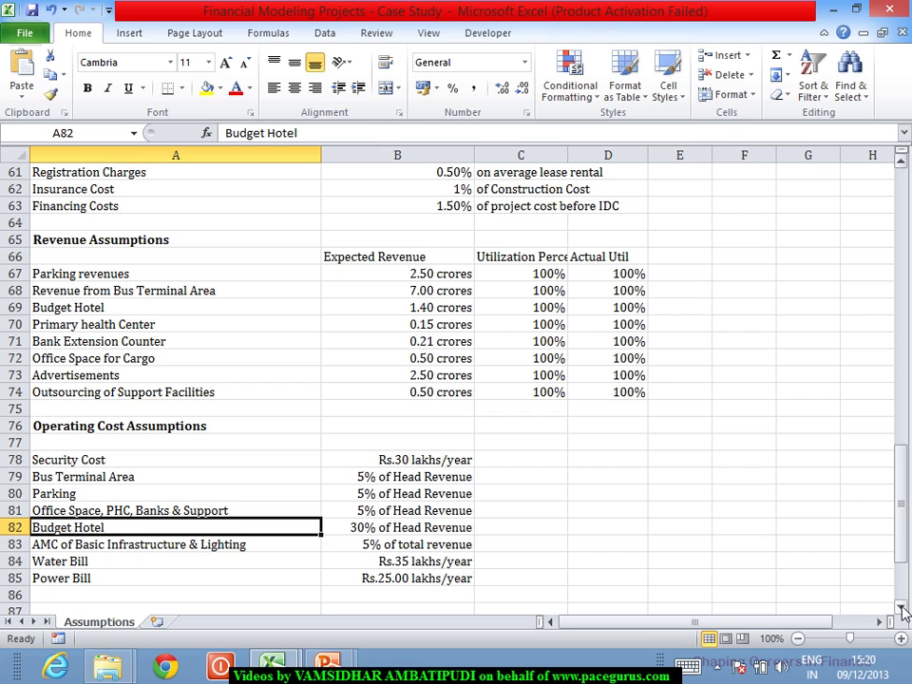
{"action": "key", "text": "Down"}
{"action": "key", "text": "Down"}
{"action": "key", "text": "Up"}
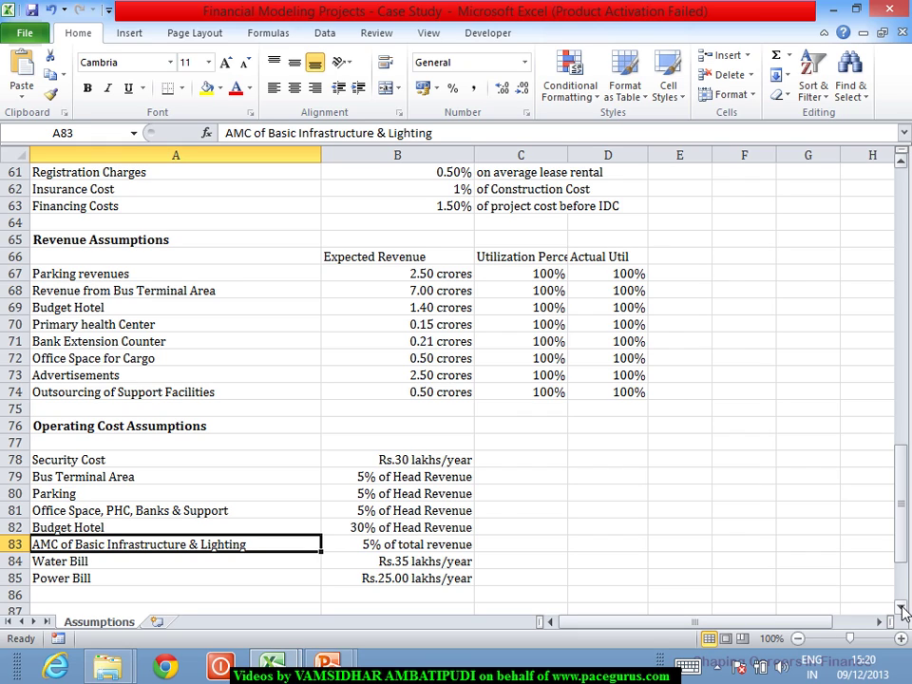
{"action": "key", "text": "Down"}
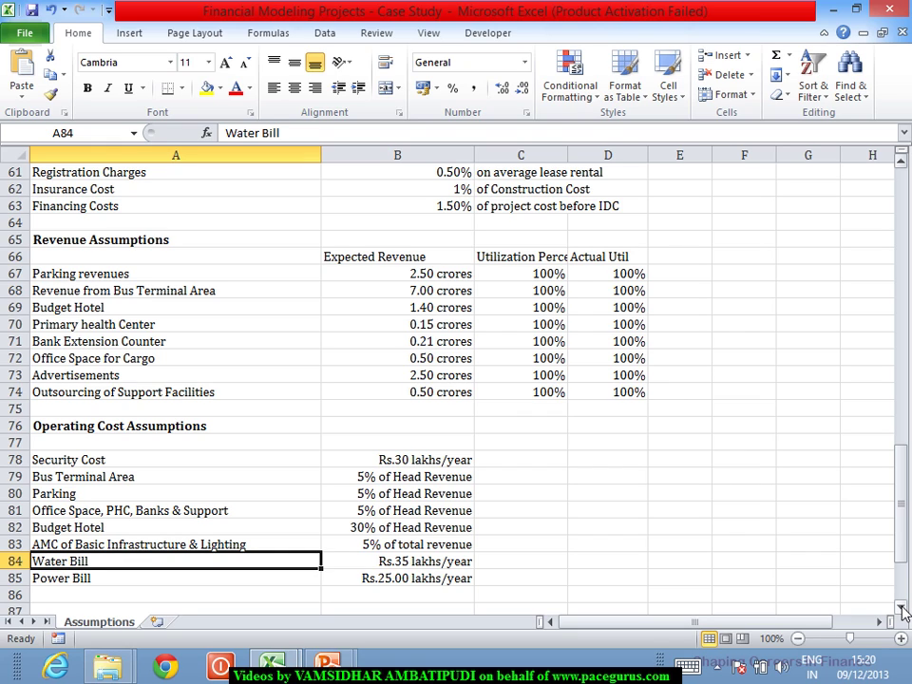
{"action": "key", "text": "Down"}
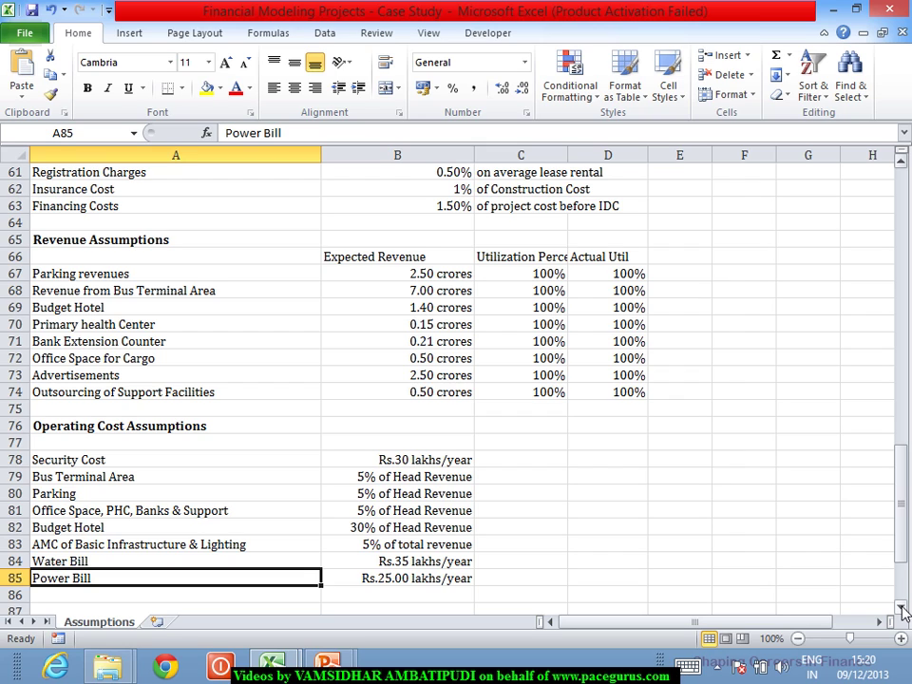
Return to the Project Assumptions heading in cell A1 at the start of the sheet.
{"action": "key", "text": "Up"}
{"action": "key", "text": "Up"}
{"action": "key", "text": "Up"}
{"action": "key", "text": "Up"}
{"action": "key", "text": "Up"}
{"action": "key", "text": "Up"}
{"action": "key", "text": "Up"}
{"action": "key", "text": "Up"}
{"action": "key", "text": "Up"}
{"action": "key", "text": "Up"}
{"action": "key", "text": "Up"}
{"action": "key", "text": "Up"}
{"action": "key", "text": "Up"}
{"action": "key", "text": "Up"}
{"action": "key", "text": "Up"}
{"action": "key", "text": "Up"}
{"action": "key", "text": "Up"}
{"action": "key", "text": "Up"}
{"action": "key", "text": "Up"}
{"action": "key", "text": "Up"}
{"action": "key", "text": "Up"}
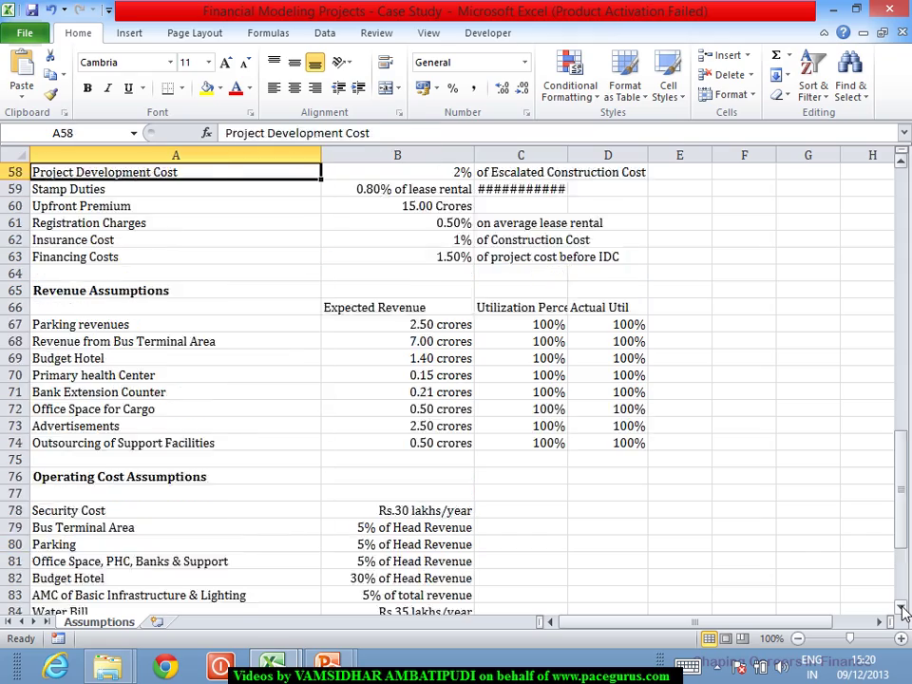
{"action": "key", "text": "Up"}
{"action": "key", "text": "Up"}
{"action": "key", "text": "Up"}
{"action": "key", "text": "Up"}
{"action": "key", "text": "Up"}
{"action": "key", "text": "Up"}
{"action": "key", "text": "Up"}
{"action": "key", "text": "Up"}
{"action": "key", "text": "Up"}
{"action": "key", "text": "Up"}
{"action": "key", "text": "Up"}
{"action": "key", "text": "Up"}
{"action": "key", "text": "Up"}
{"action": "key", "text": "Up"}
{"action": "key", "text": "Up"}
{"action": "key", "text": "Up"}
{"action": "key", "text": "Up"}
{"action": "key", "text": "Up"}
{"action": "key", "text": "Up"}
{"action": "key", "text": "Up"}
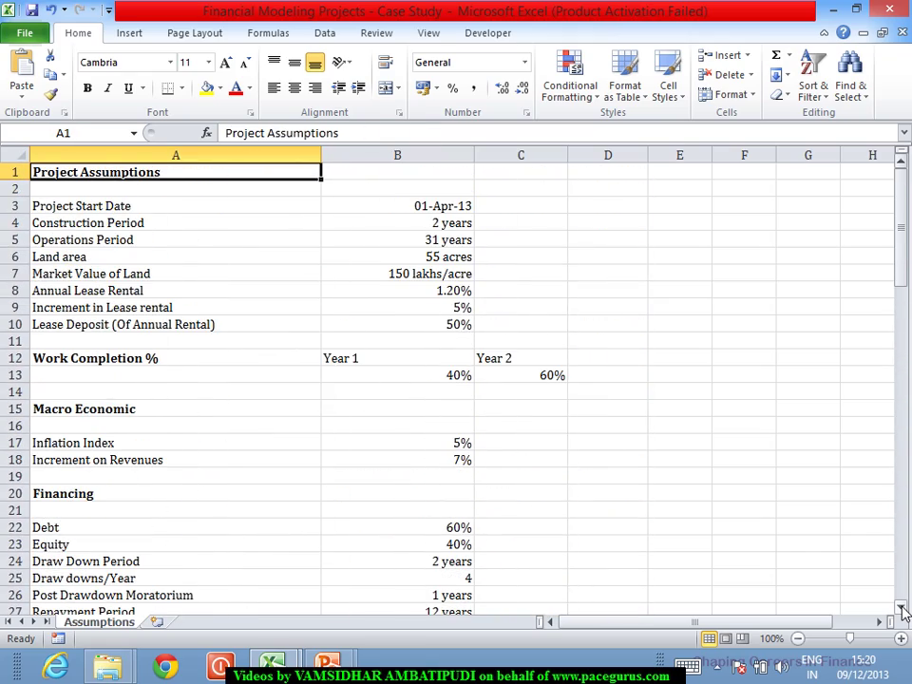